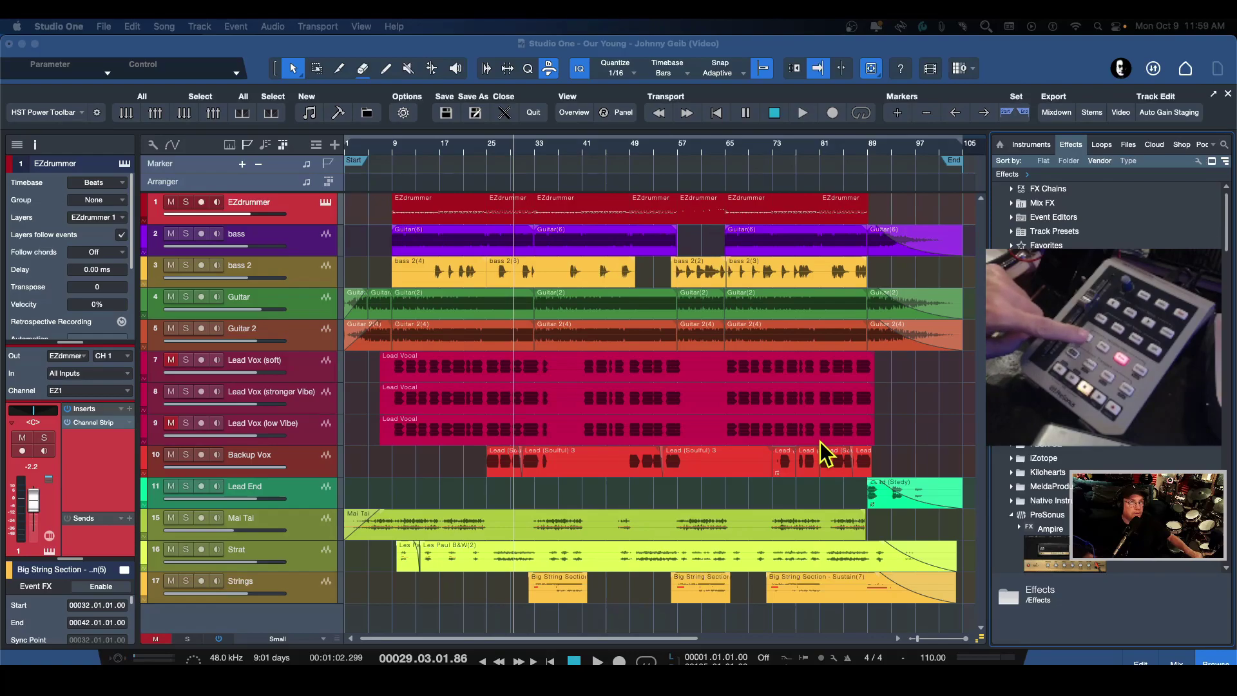
Show the mix console below the arrangement and step the selection down and up through its channels, ending on Backup Vox
key(F3)
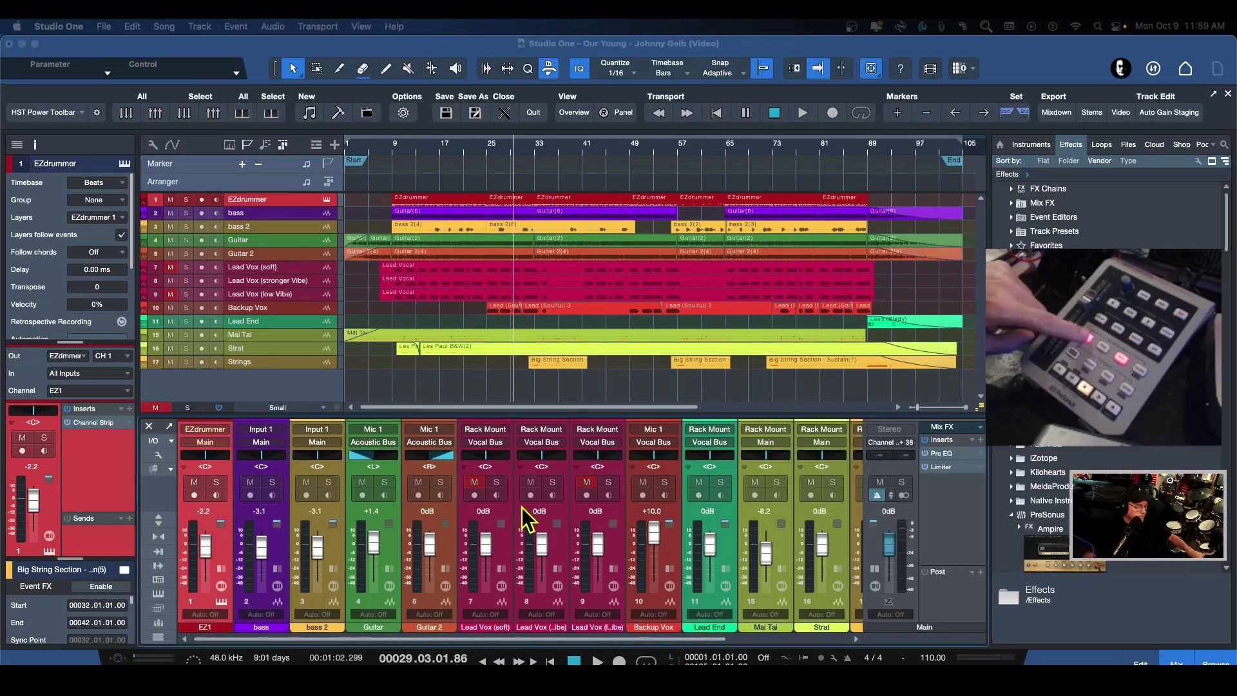
click(392, 518)
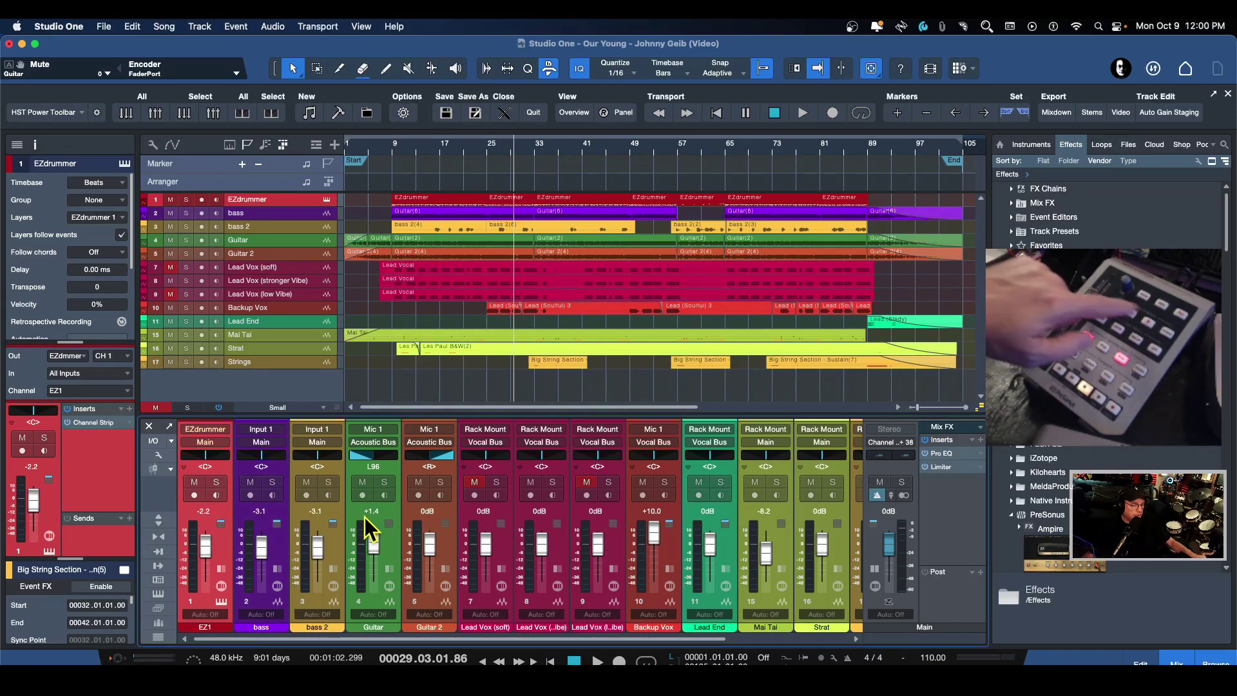
key(Down)
key(Down)
key(Down)
key(Down)
key(Down)
key(Down)
key(Down)
key(Down)
key(Down)
key(Down)
key(Down)
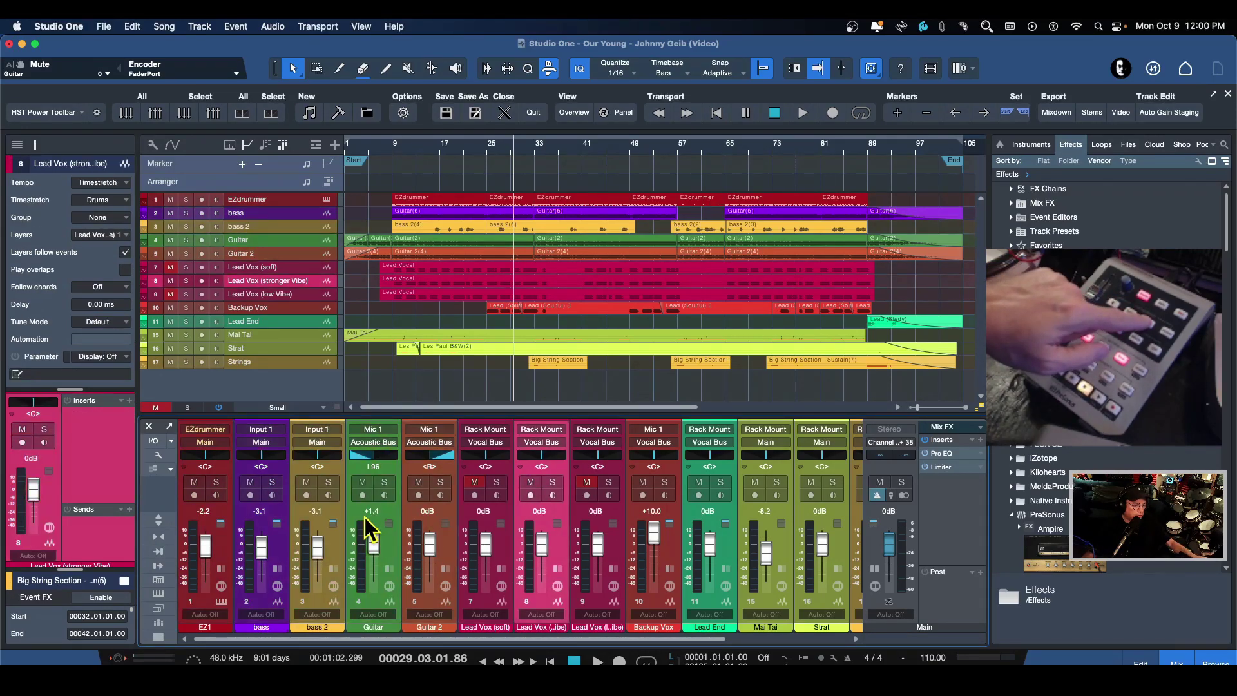
key(Up)
key(Up)
key(Up)
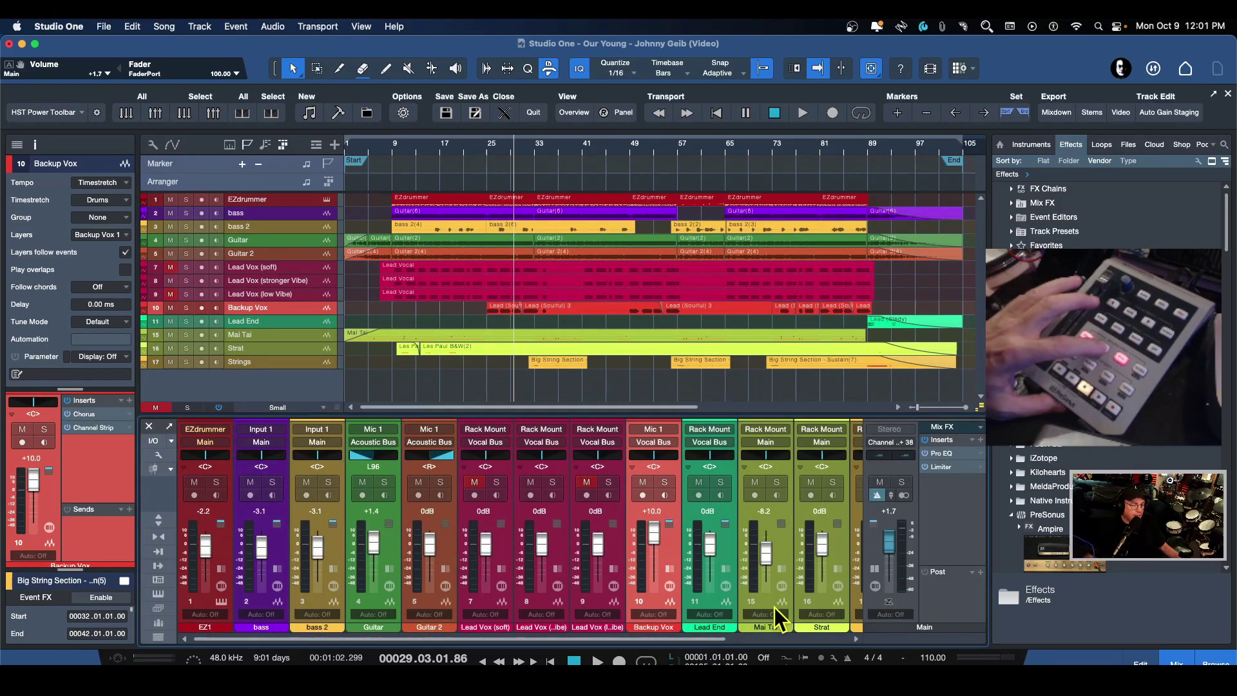
Toggle the editor pane open and closed, and return to the full-height arrangement without the mix console
key(F2)
key(F2)
key(F2)
key(F2)
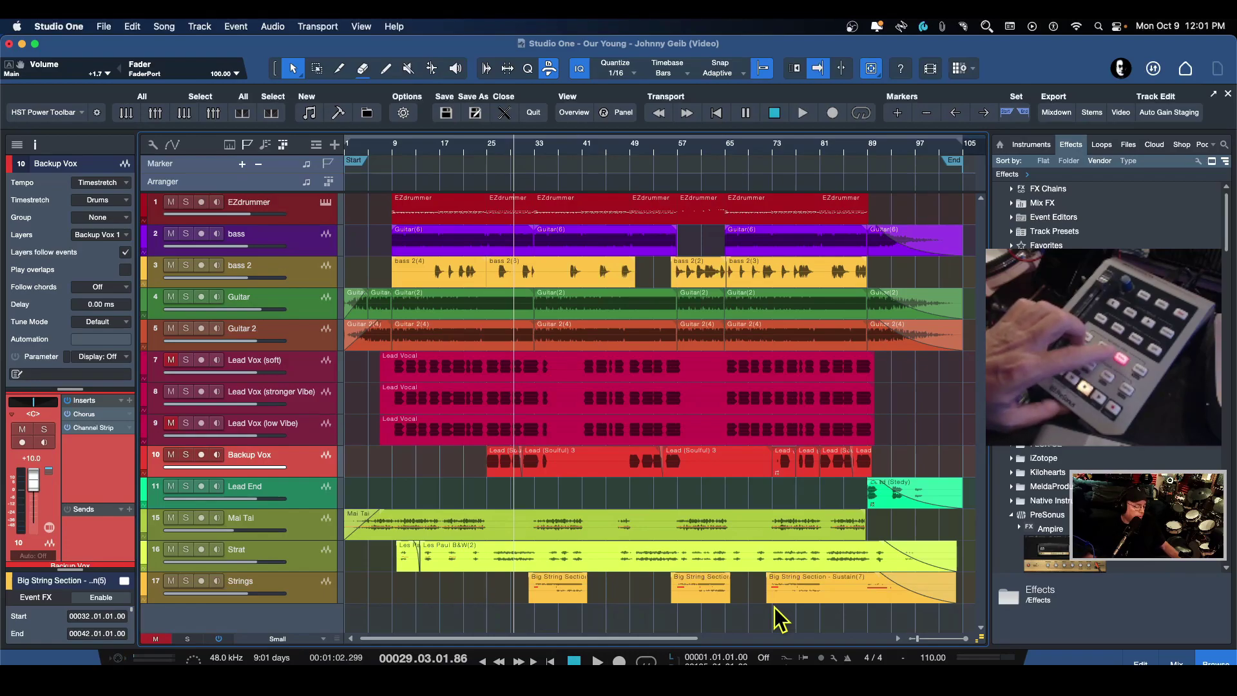
Hide and show the browser pane repeatedly, leaving it shown
key(F5)
key(F5)
key(F5)
key(F5)
key(F5)
key(F5)
key(F5)
key(F5)
key(F5)
key(F5)
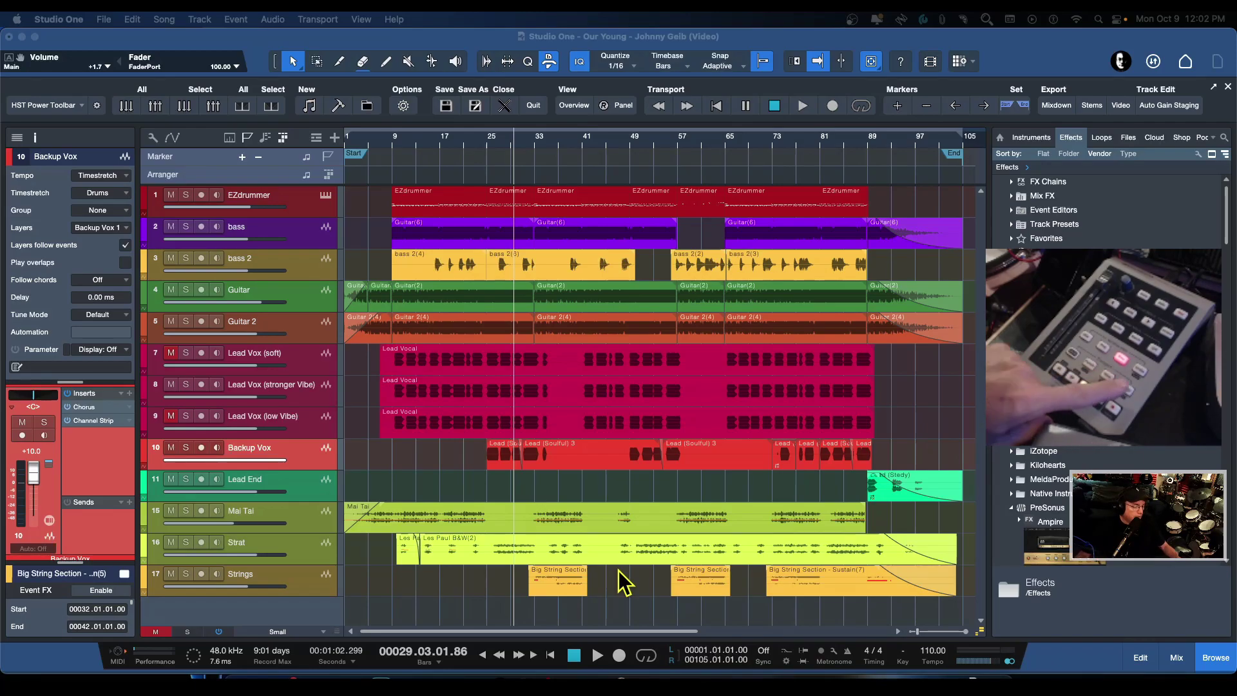
Toggle loop playback on, off and on again, leaving the loop active from bar 1 to bar 105
key(slash)
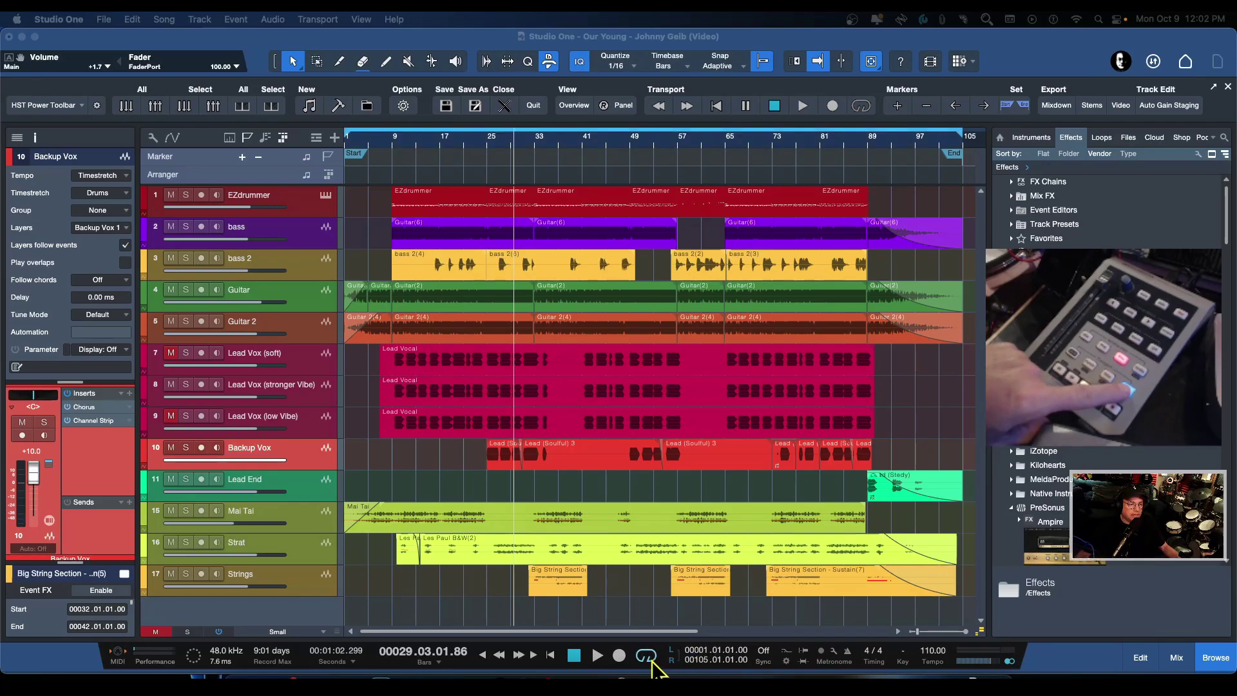
key(slash)
key(slash)
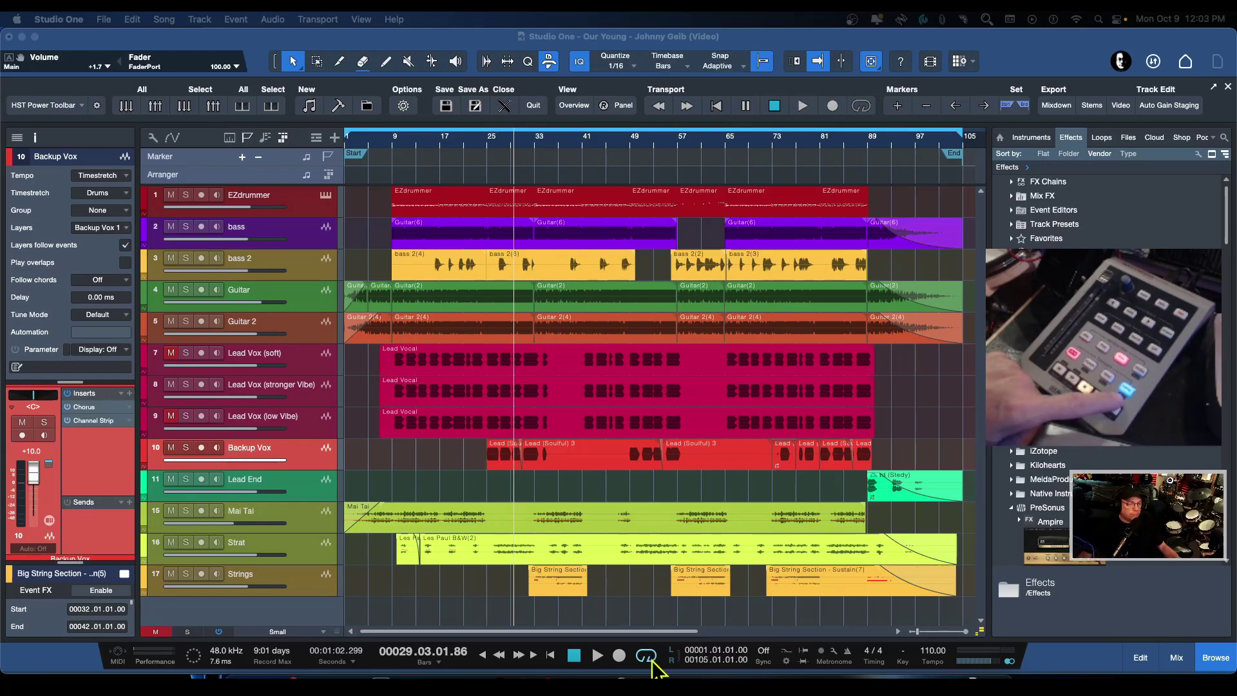
key(Insert)
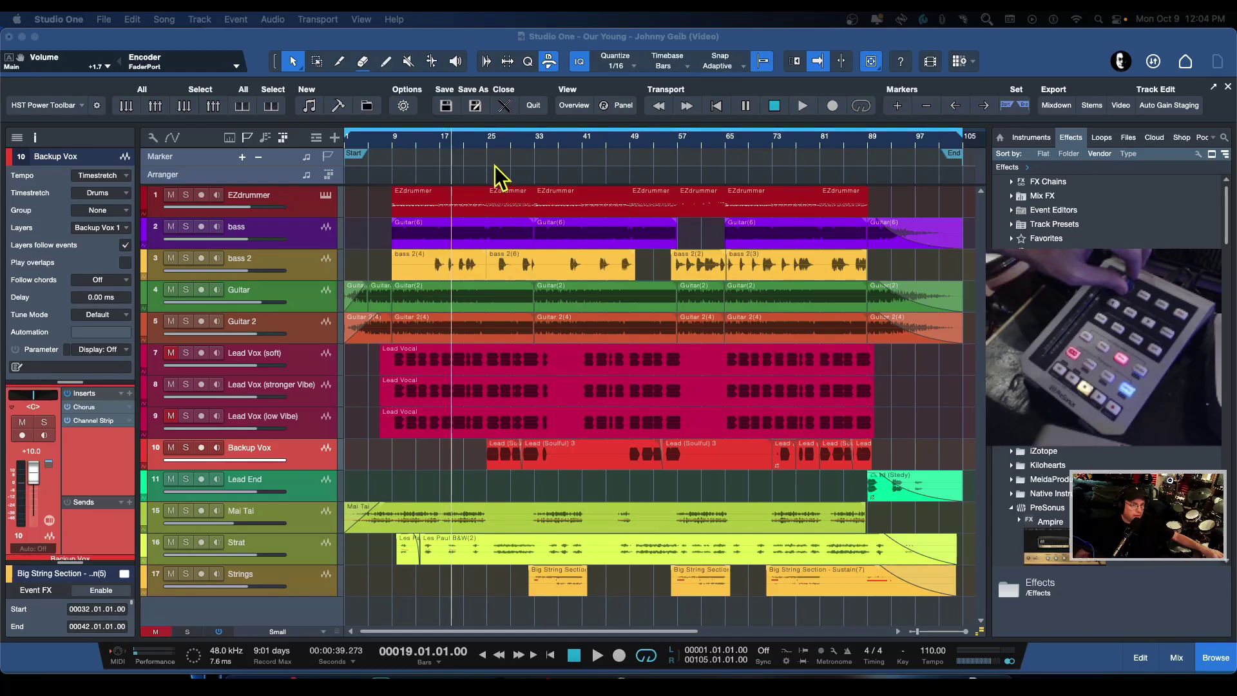
Zoom the timeline in around the playback cursor, zoom out again, and restore the full-song view
drag(465, 136, 580, 193)
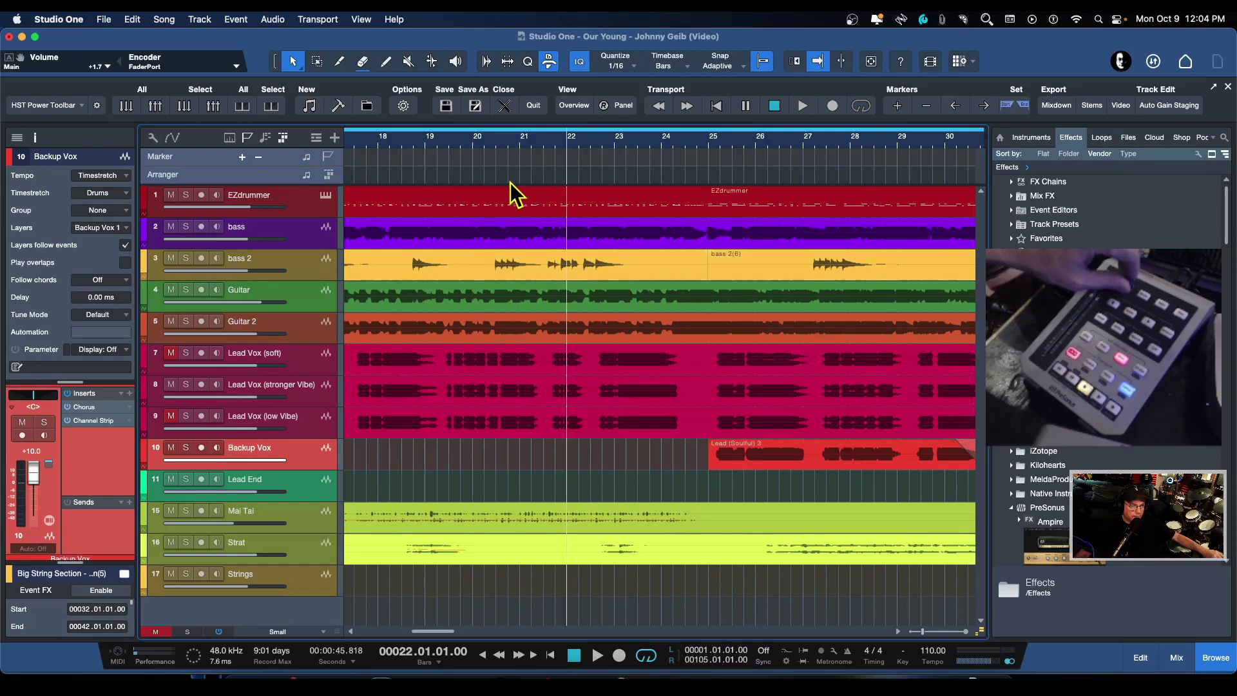
mouse_move(644, 150)
mouse_down()
mouse_move(649, 118)
mouse_move(652, 138)
mouse_up()
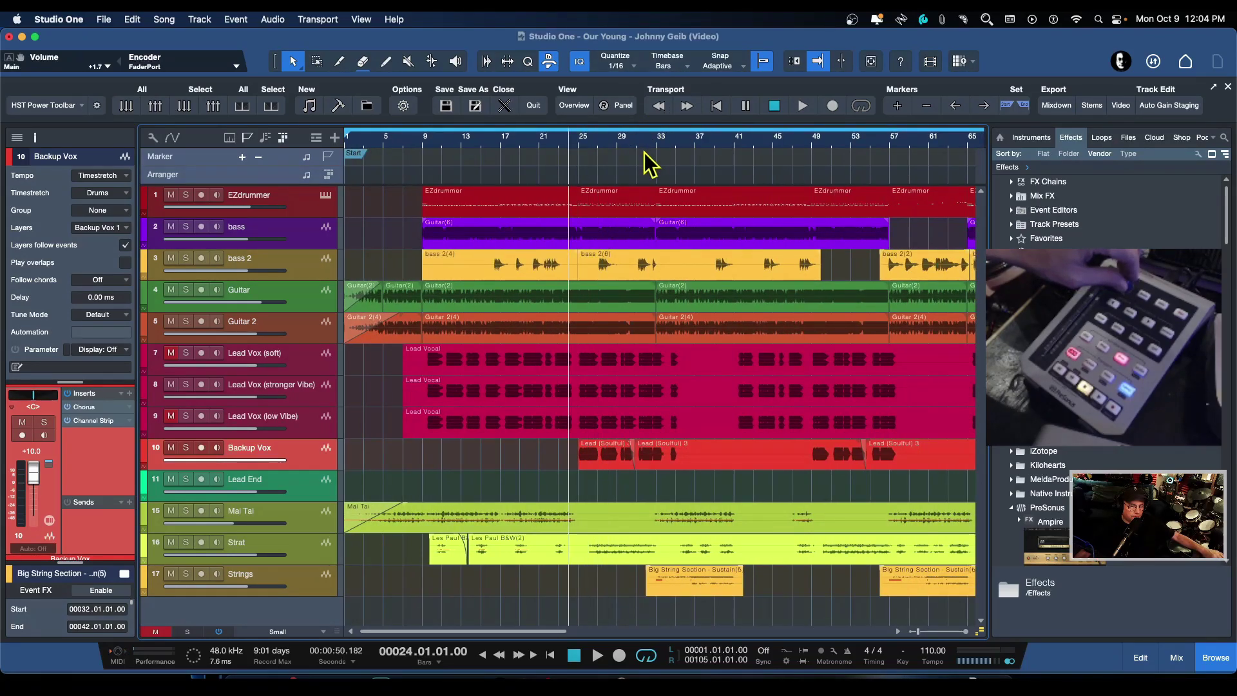
click(870, 65)
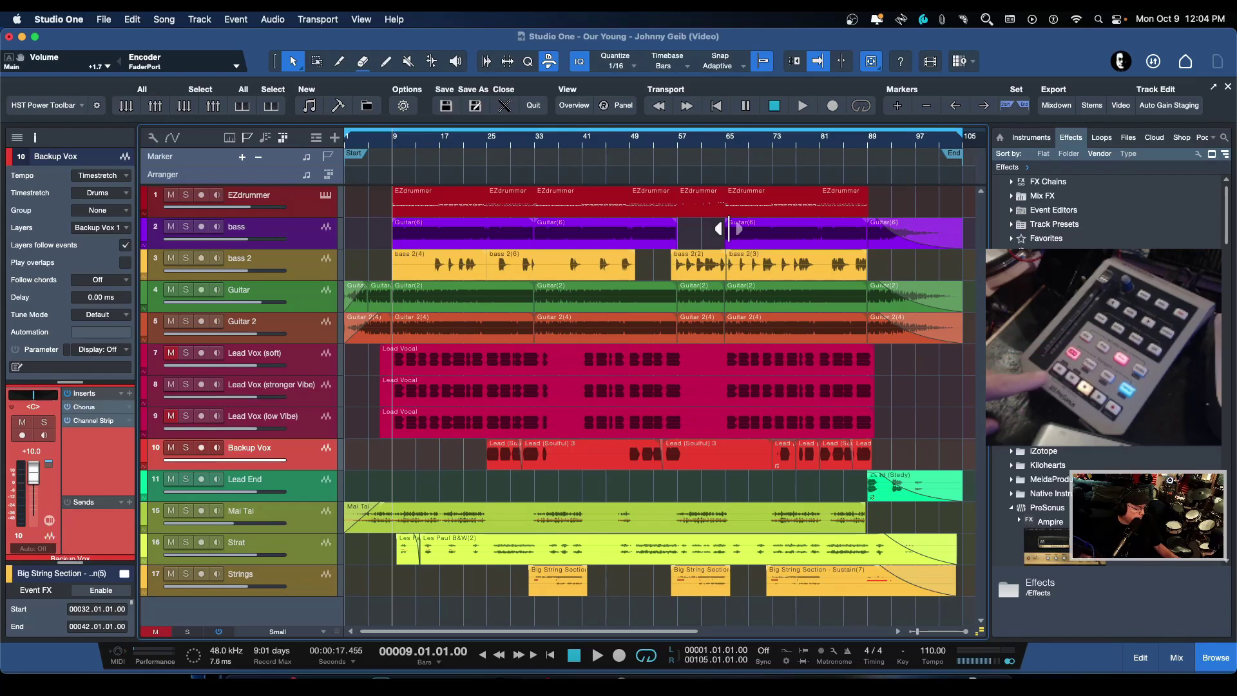
Jump the playback cursor between the song's end and start several times, leaving it at the start
key(End)
key(Home)
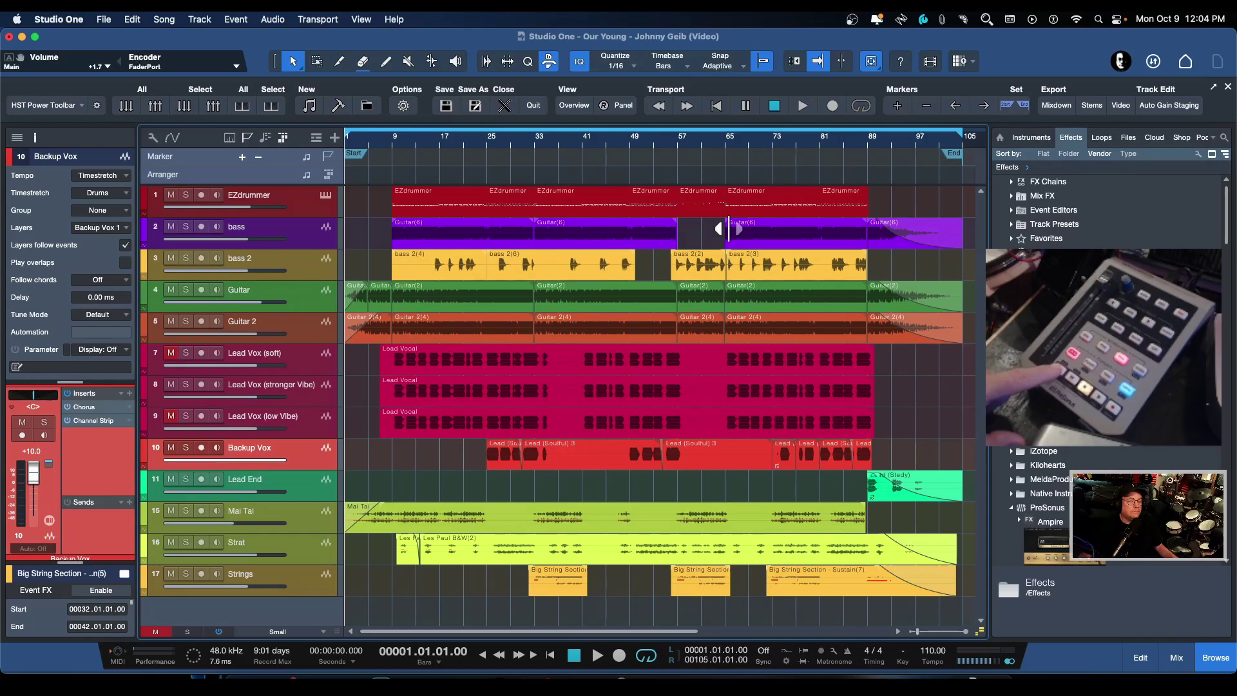
key(End)
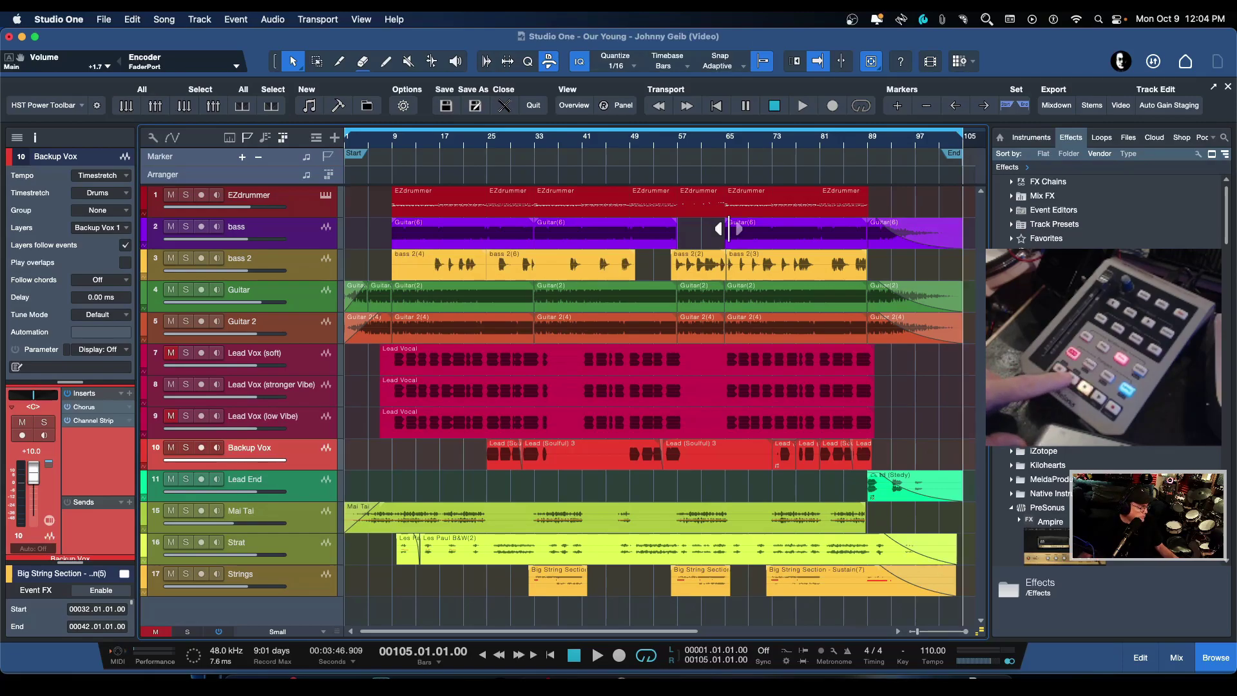
key(Home)
key(End)
key(Home)
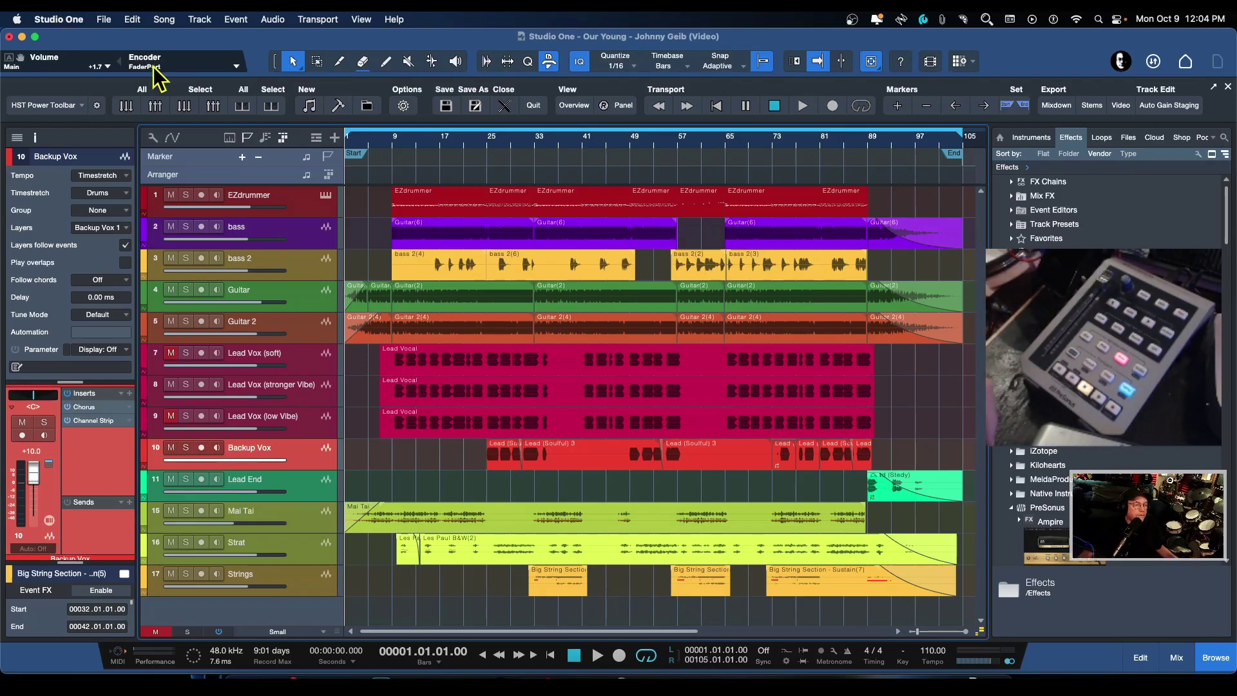
Review the list of control devices and the connected hardware in Universal Control, then return to Studio One
click(237, 67)
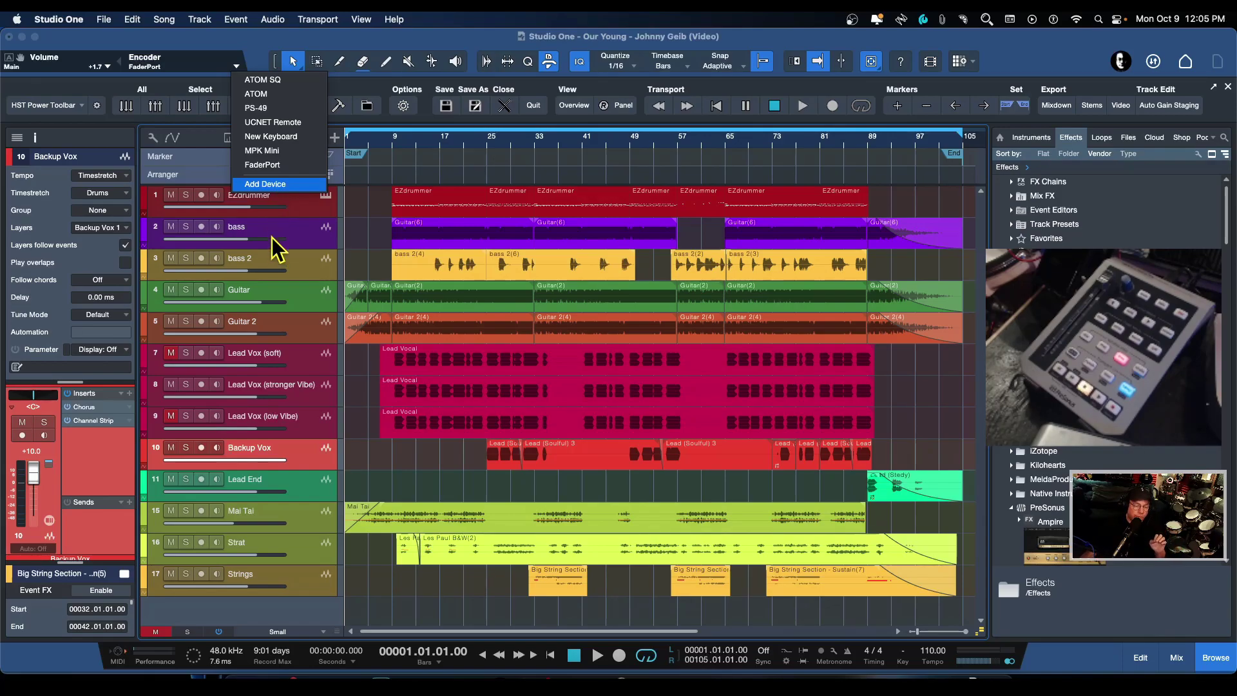
click(373, 672)
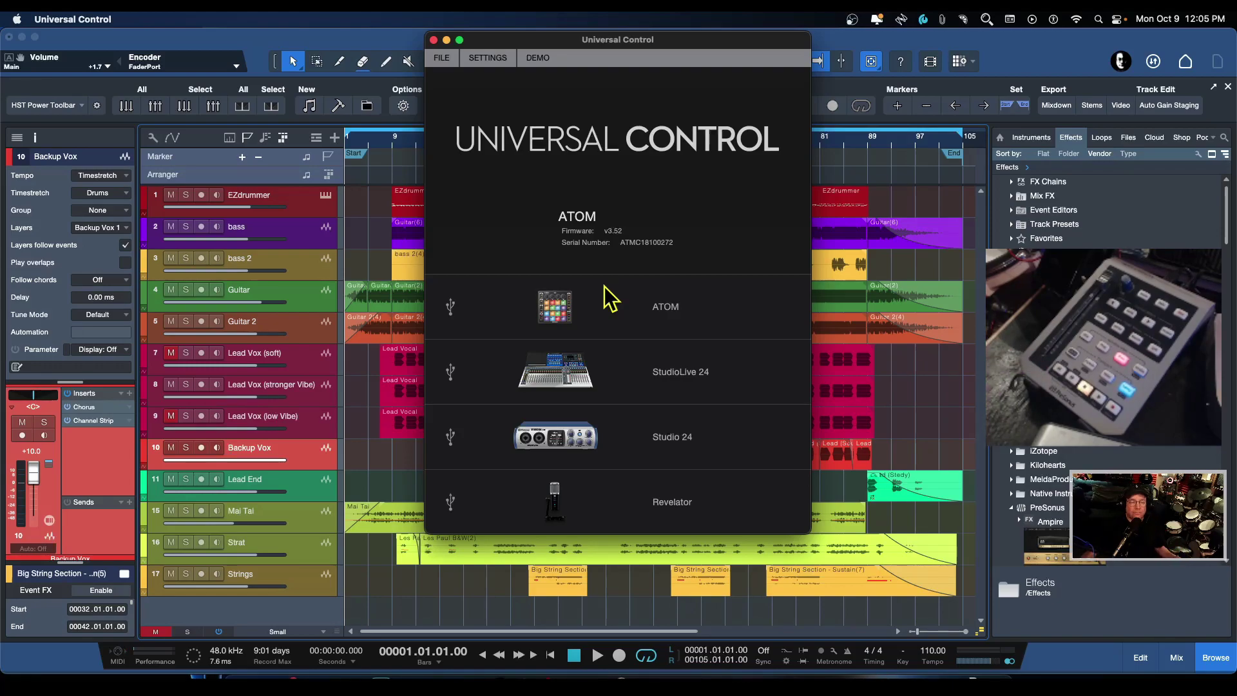
click(435, 41)
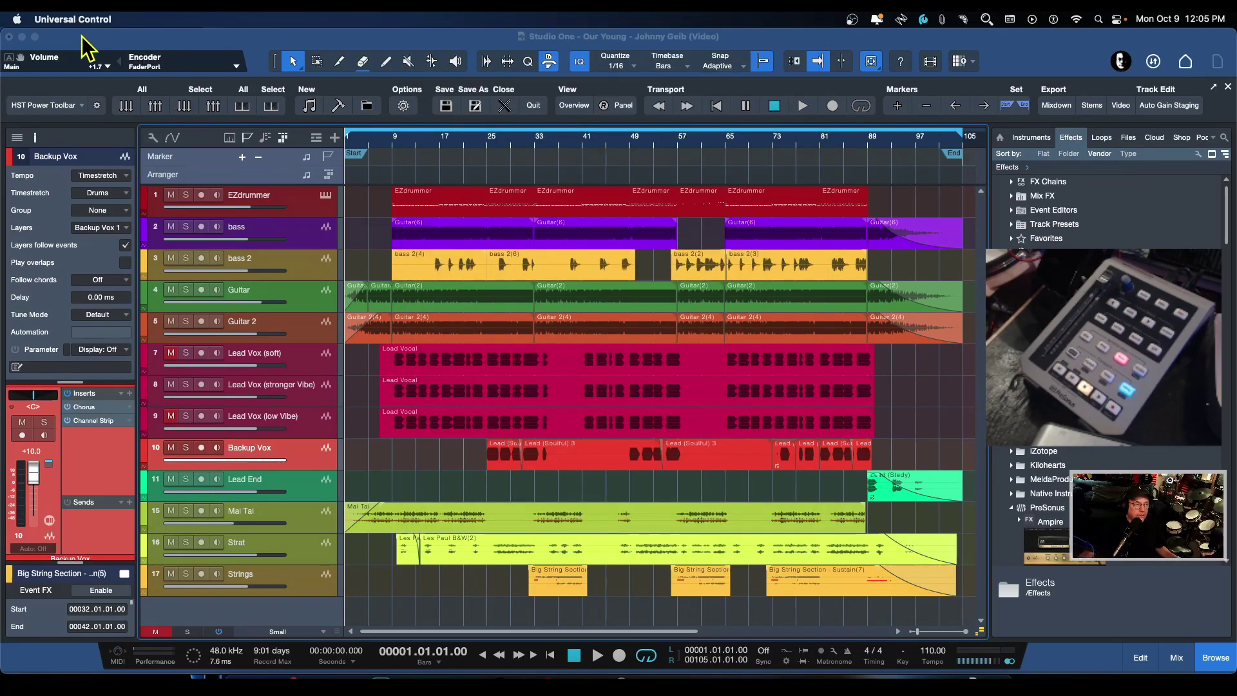
click(213, 47)
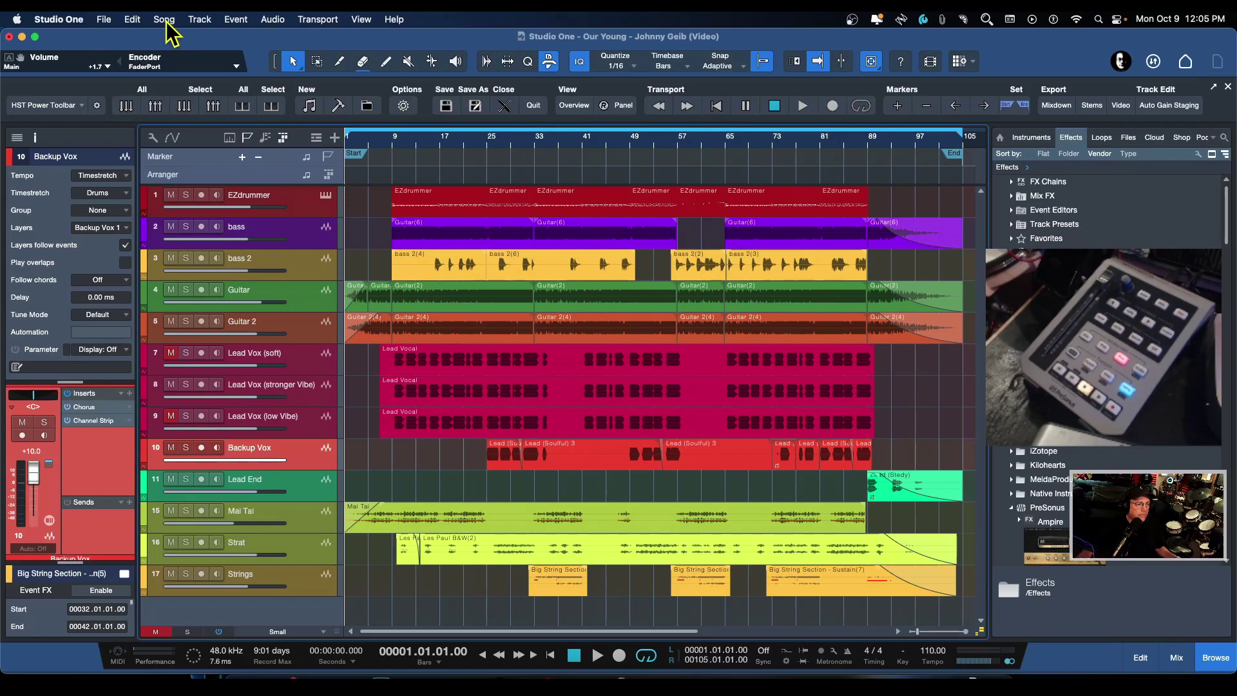
Remove the MPK Mini and ATOM SQ from the external devices, deleting the MPK Mini model from User Devices too
click(58, 19)
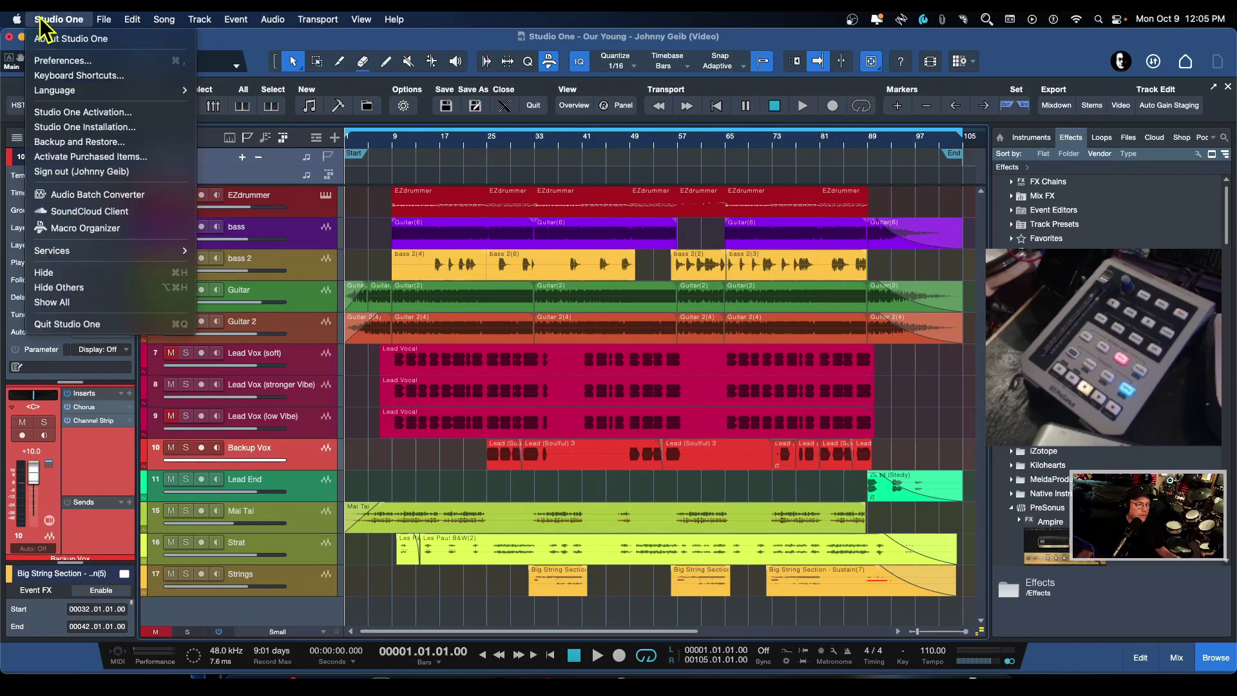
click(82, 63)
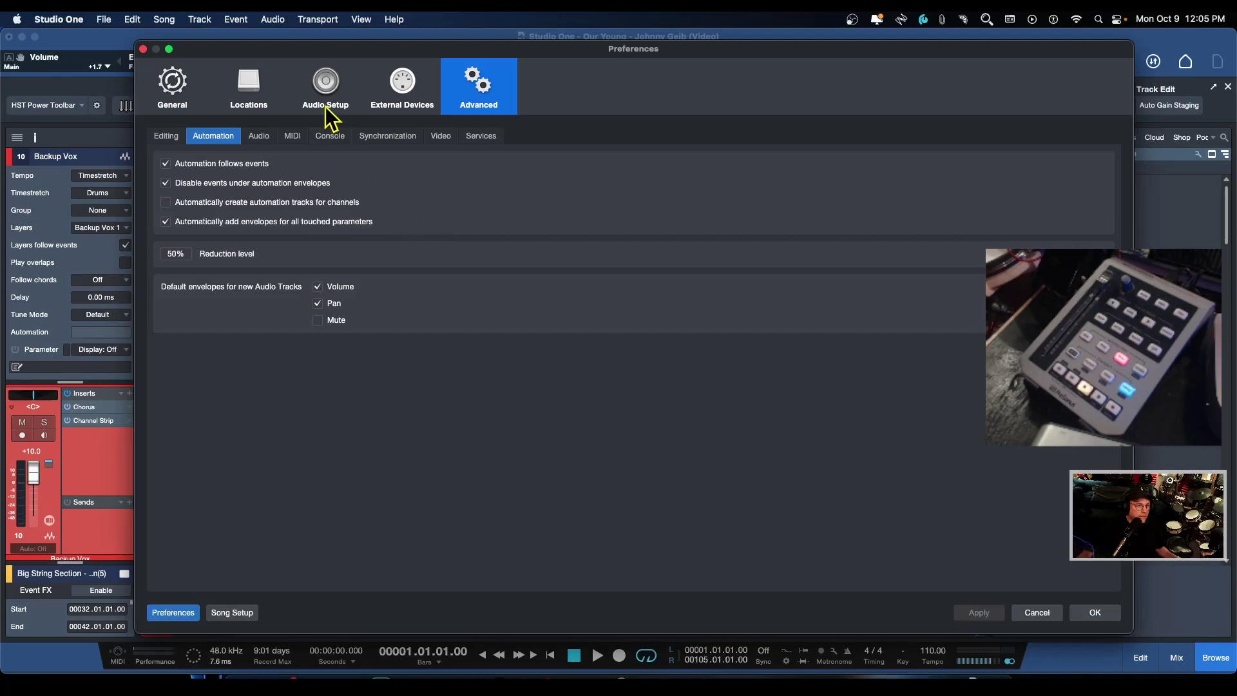
click(403, 90)
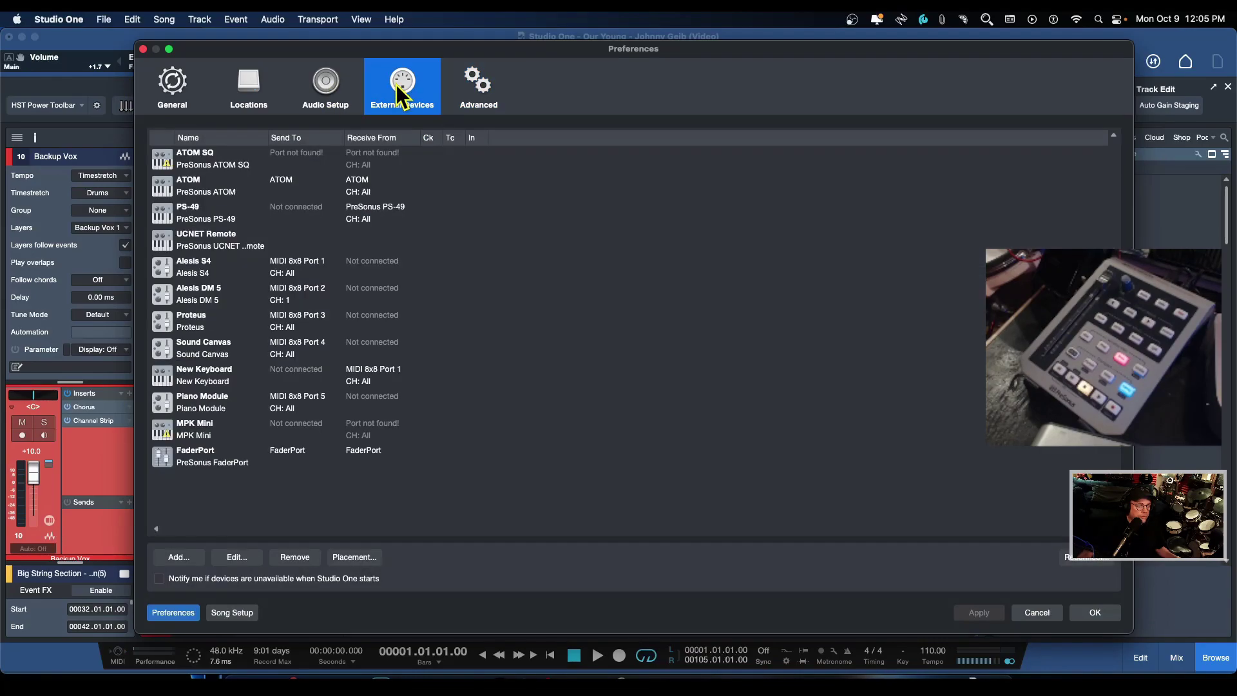
click(195, 428)
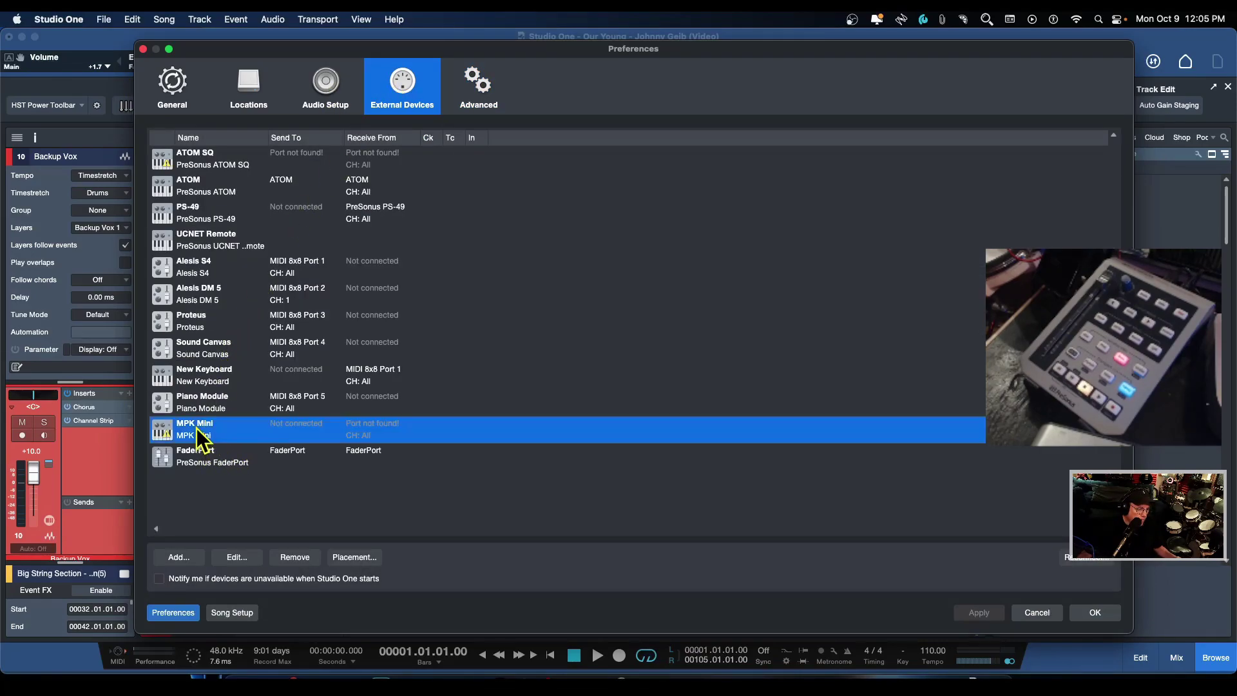
click(296, 558)
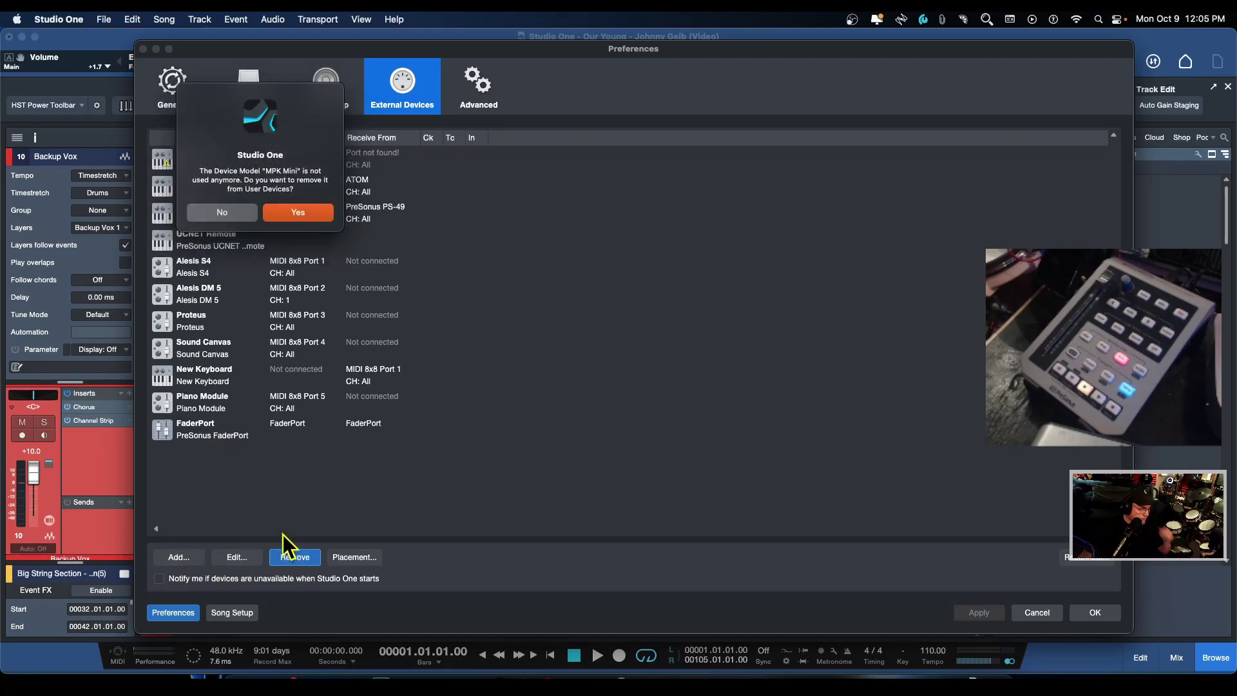
click(296, 214)
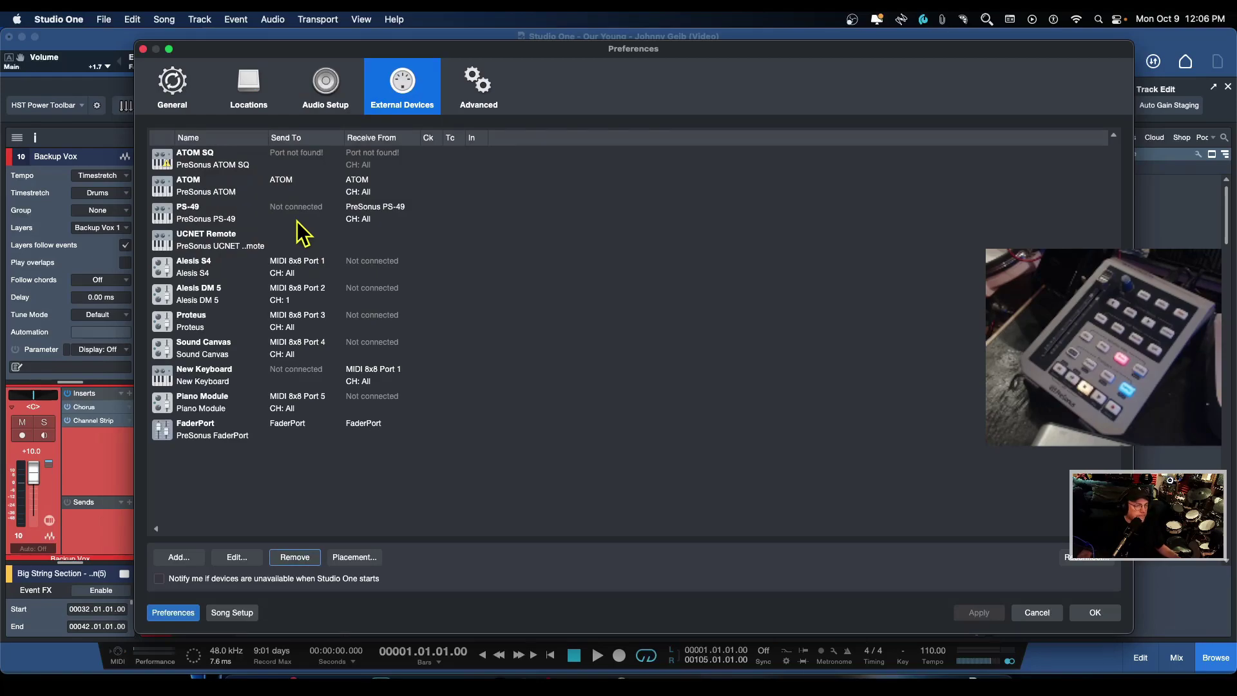
click(189, 169)
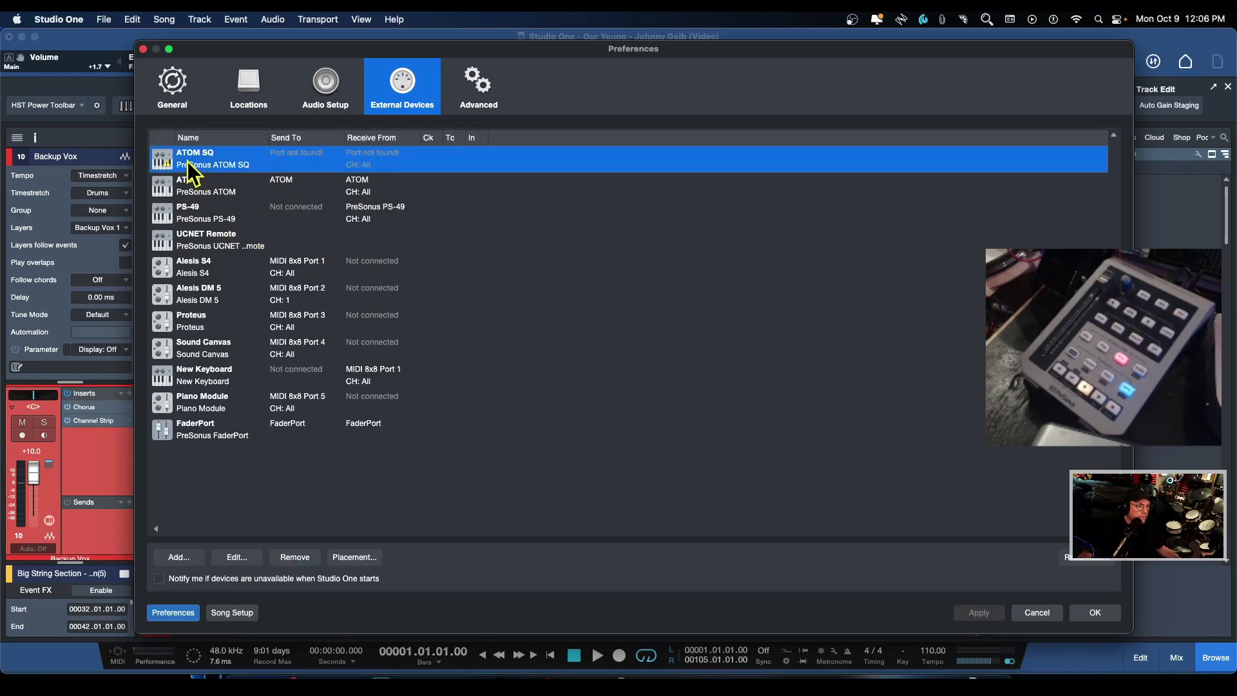
click(298, 558)
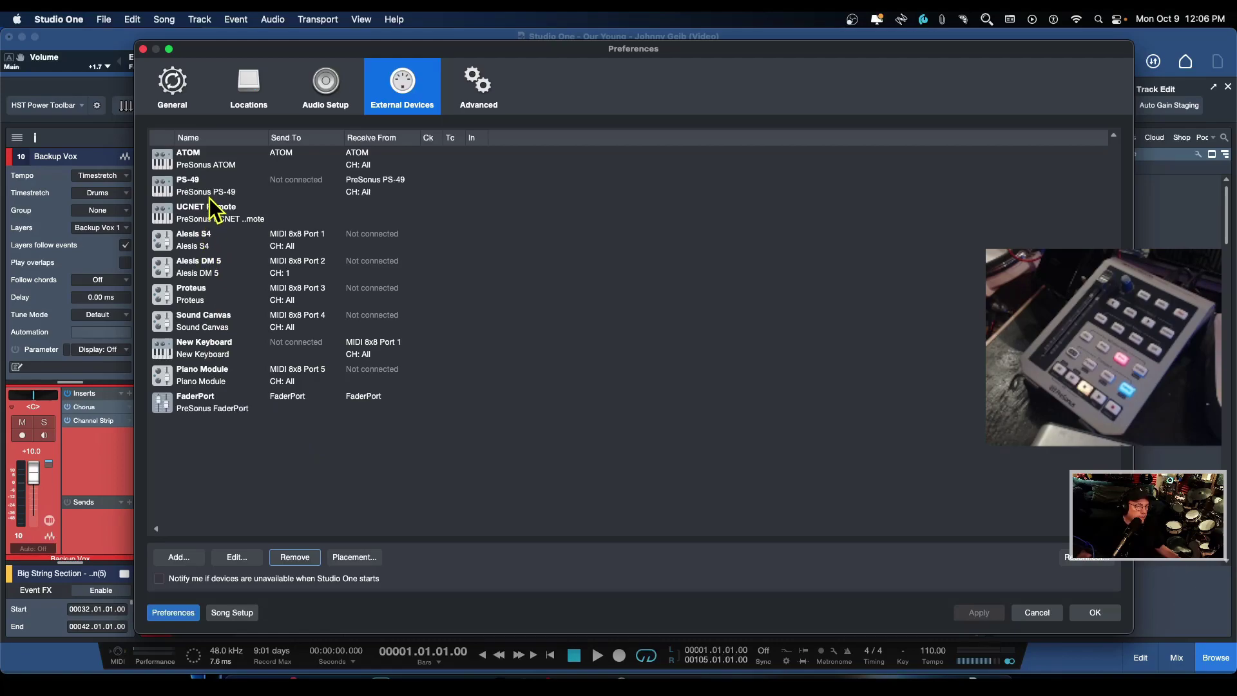
Review the FaderPort's device settings and the PreSonus FaderPort model for adding a device, leaving both without changes
double_click(191, 400)
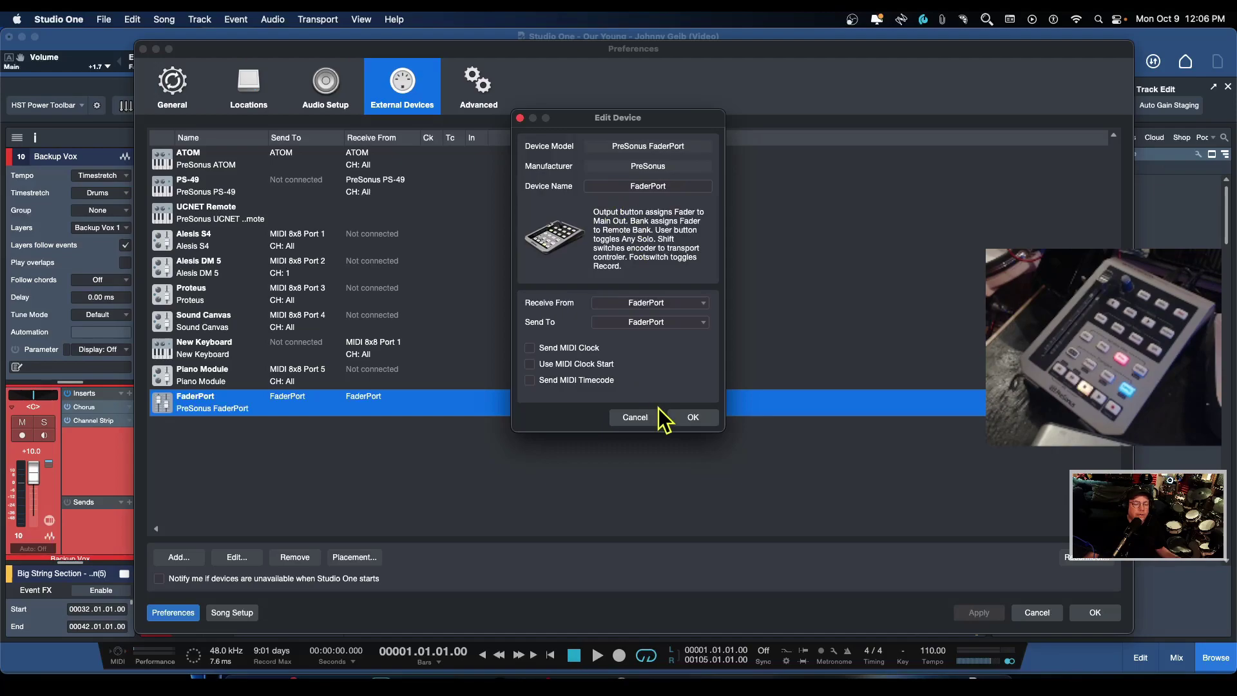
click(638, 419)
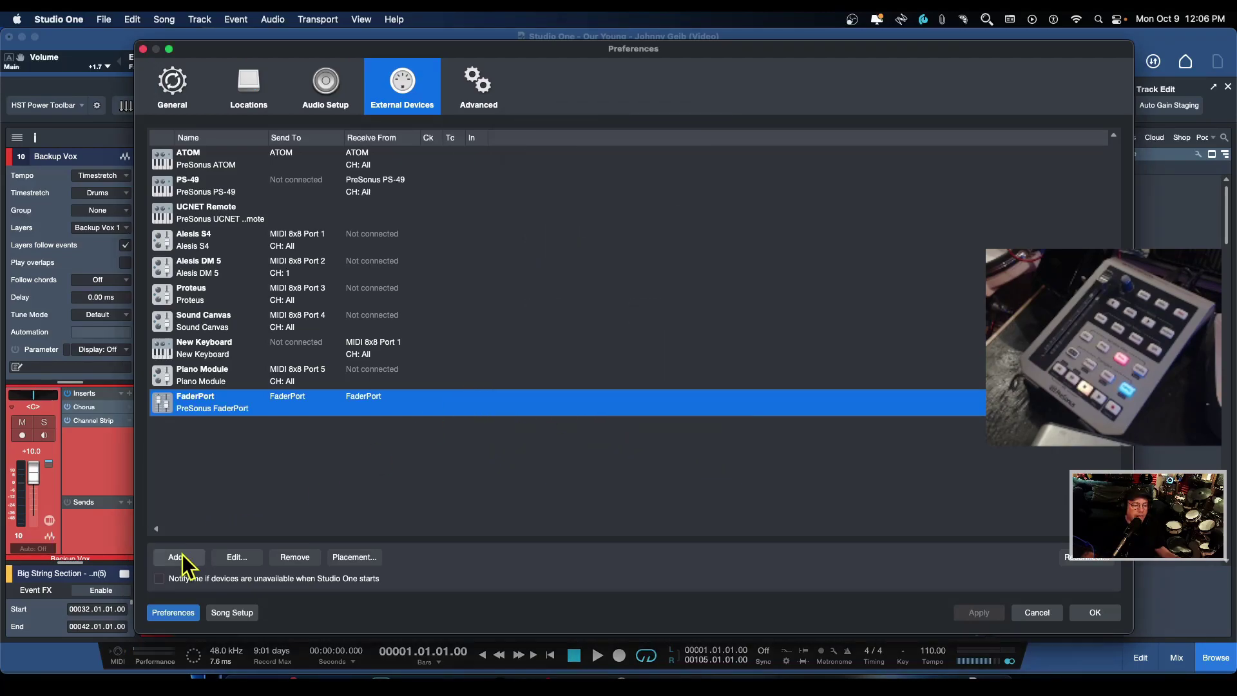
click(179, 556)
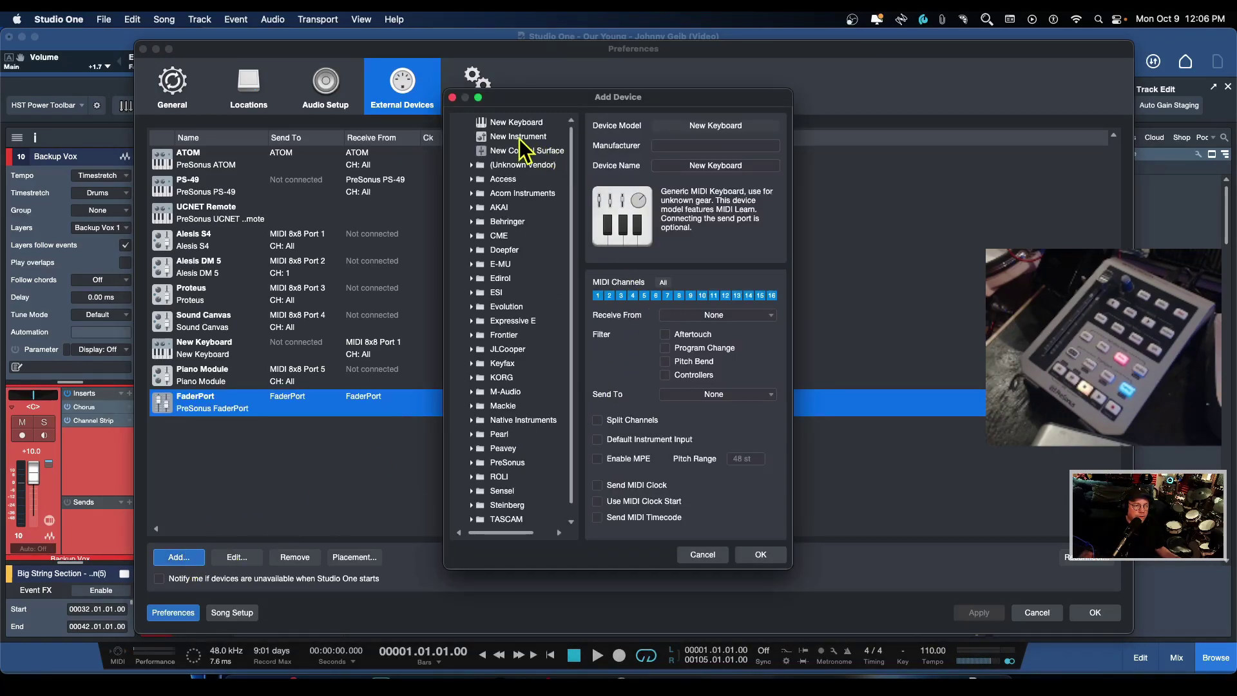
click(507, 154)
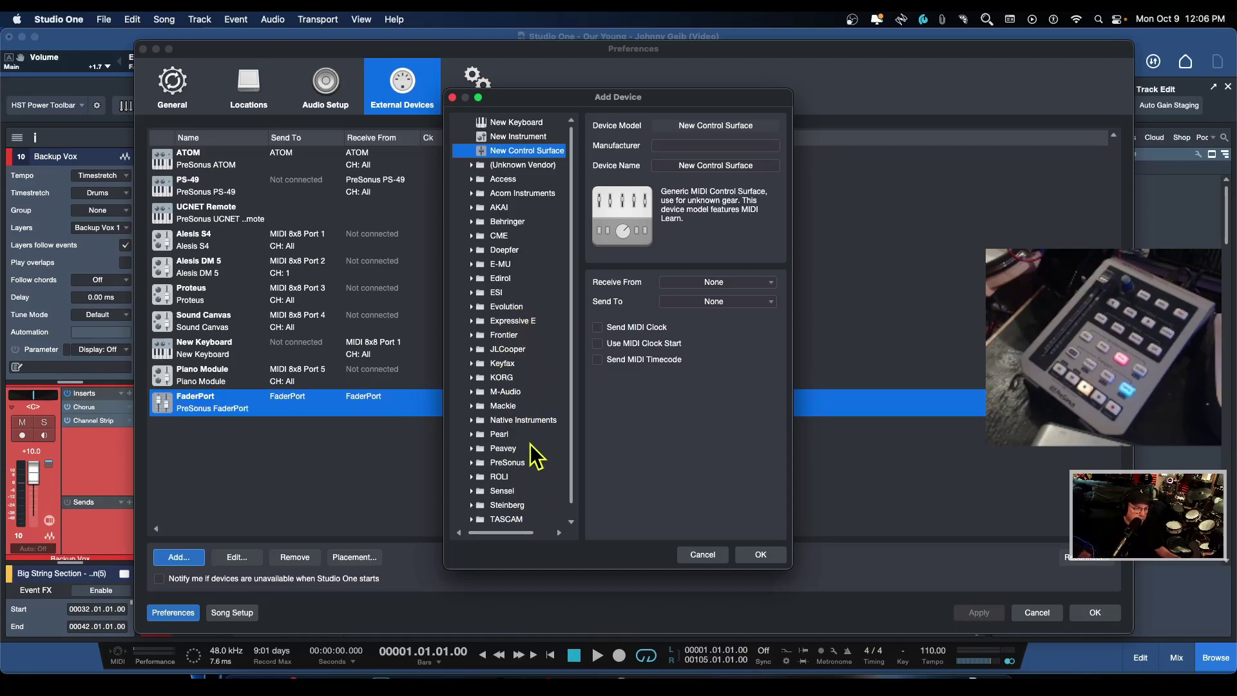
click(472, 463)
scroll(509, 445, down, 3)
click(513, 447)
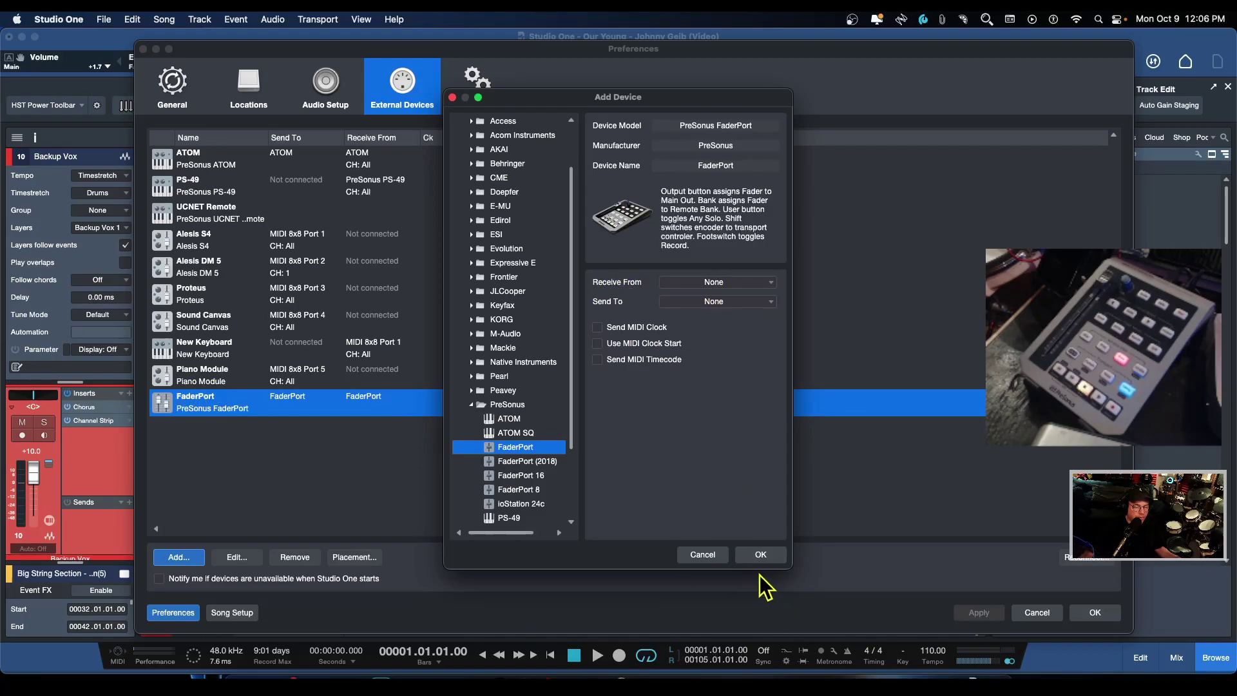
click(710, 555)
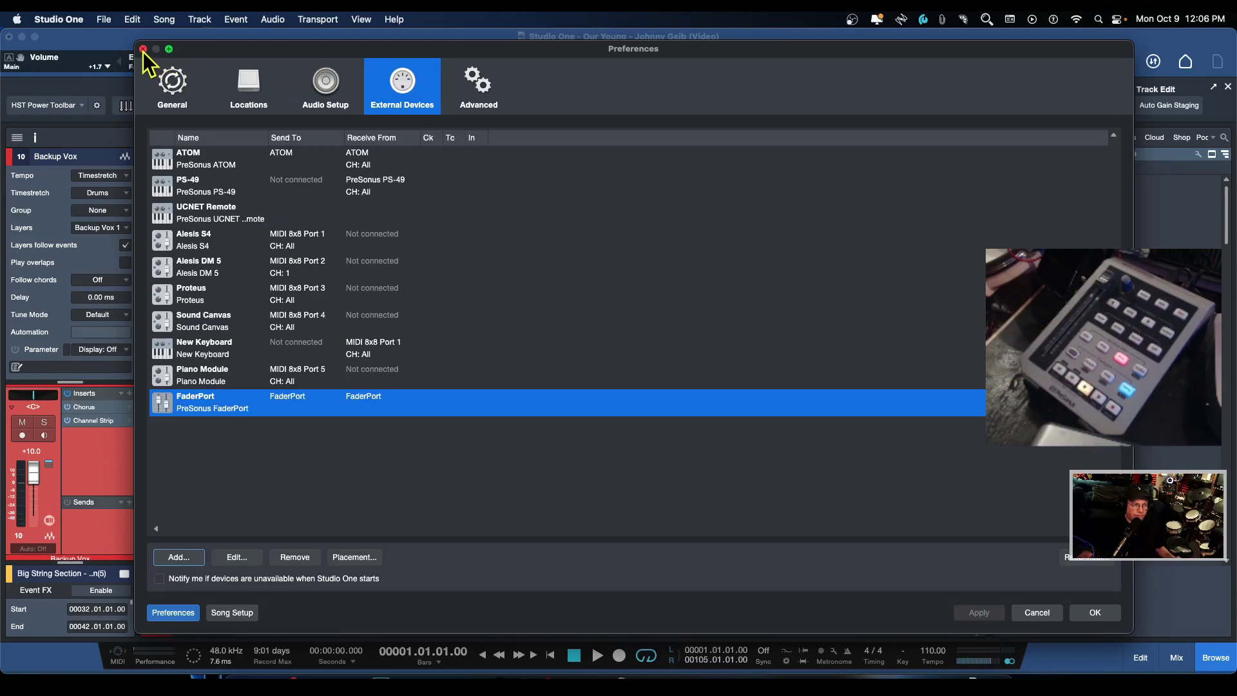
Accept the preferences and open the FaderPort's control window, setting Backup Vox to +1.3 dB volume and R2 pan
click(1096, 613)
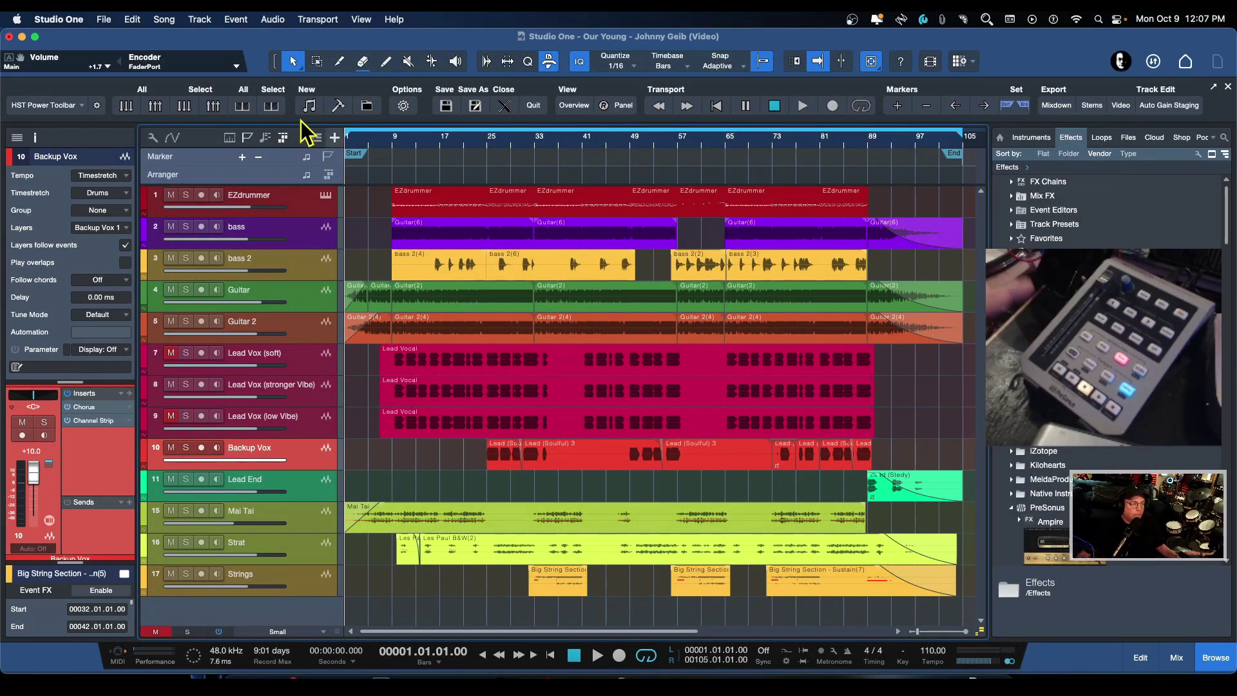
click(237, 67)
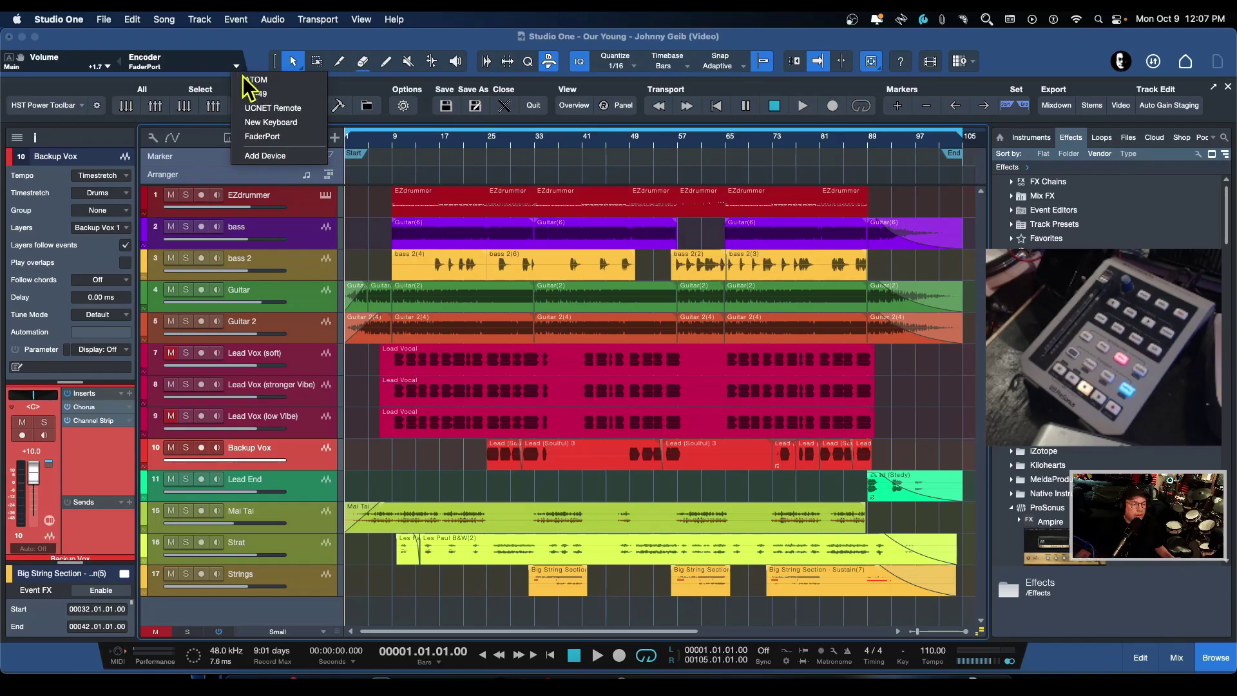
click(262, 137)
drag(621, 128, 589, 187)
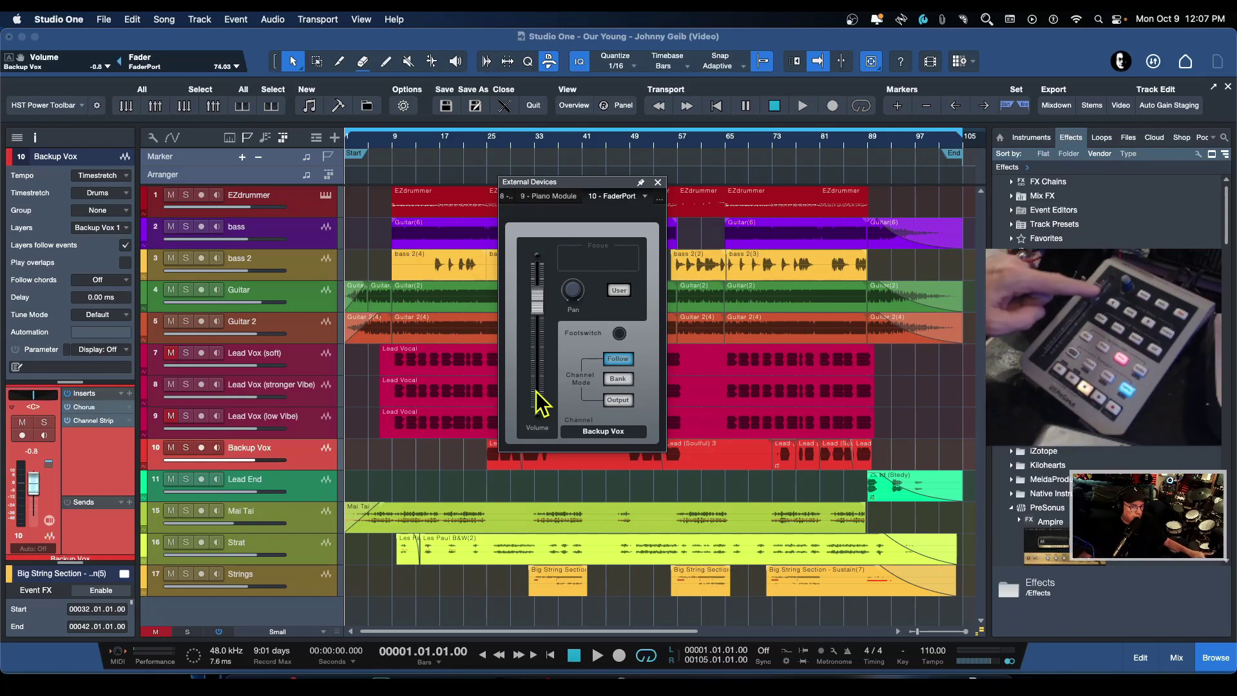
drag(539, 338, 580, 303)
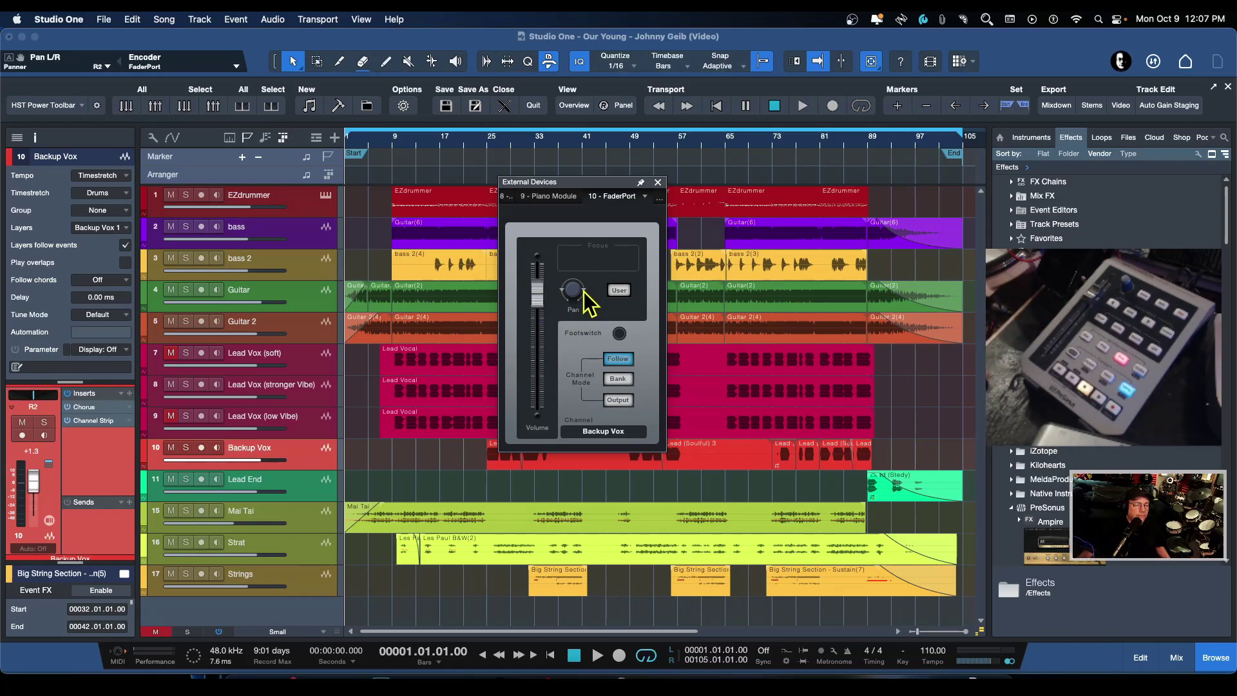
Assign the File command Save to the FaderPort's User button and close the control window
right_click(619, 292)
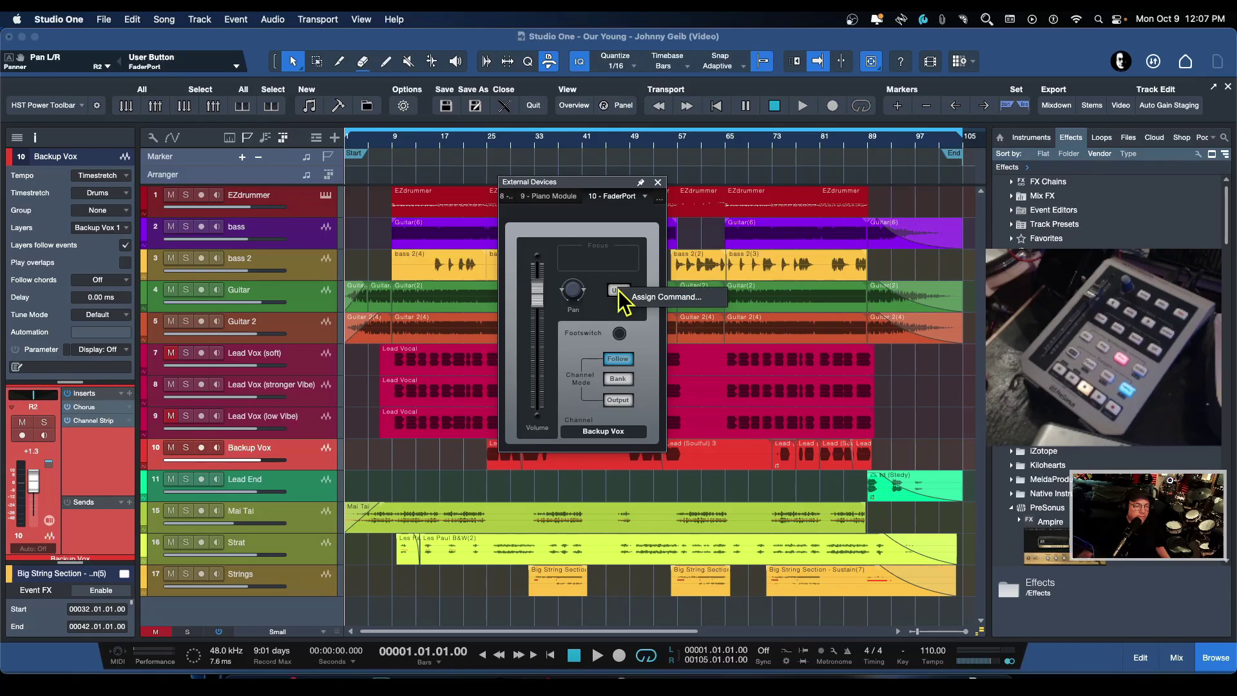
click(654, 297)
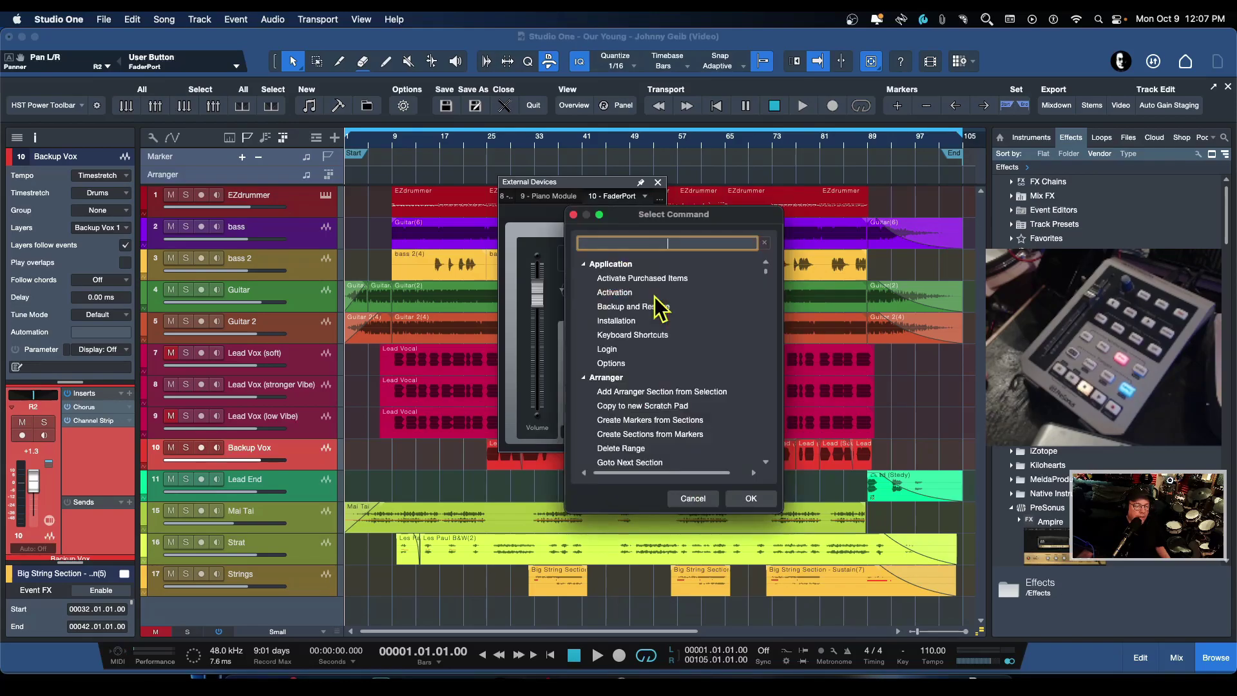
drag(730, 219, 881, 200)
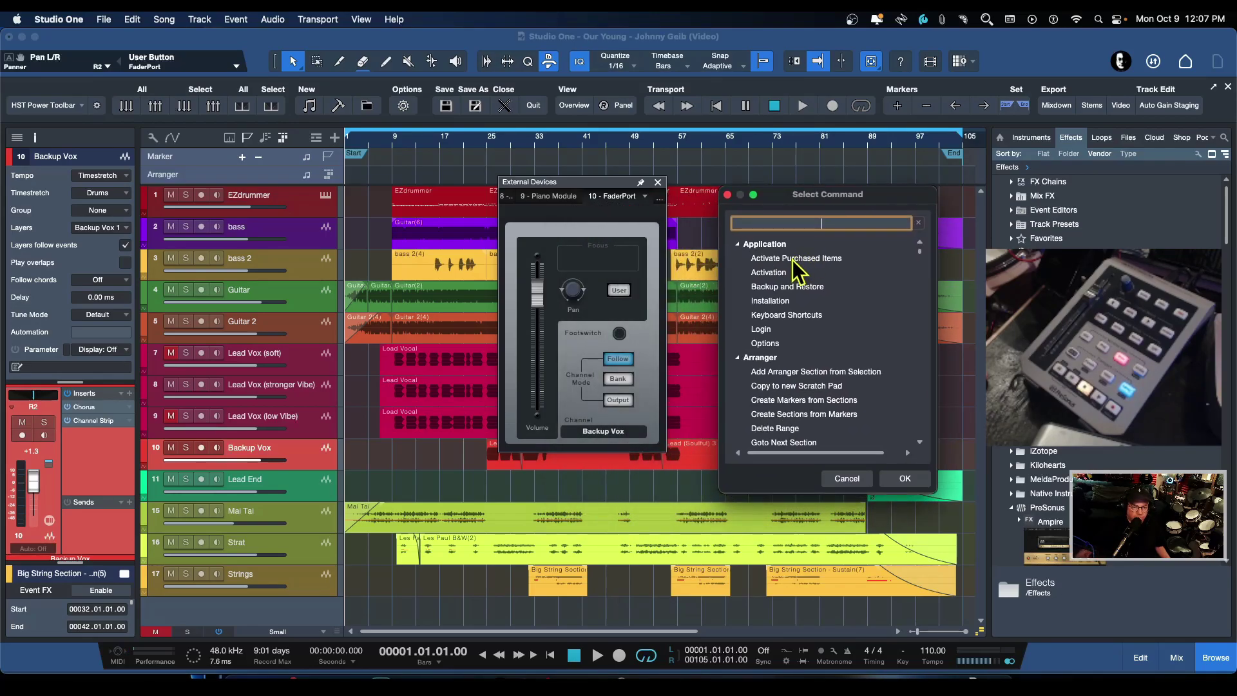
scroll(787, 354, down, 1)
scroll(787, 364, down, 8)
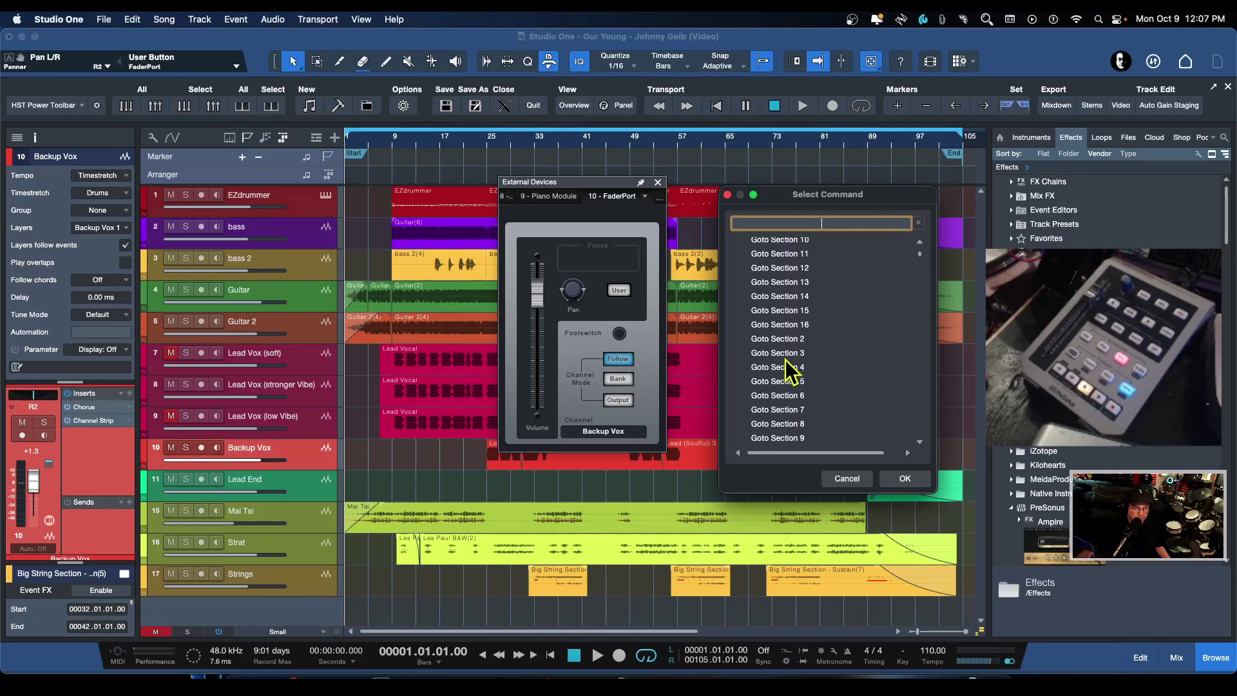
scroll(787, 395, down, 5)
scroll(787, 395, up, 5)
scroll(786, 387, up, 10)
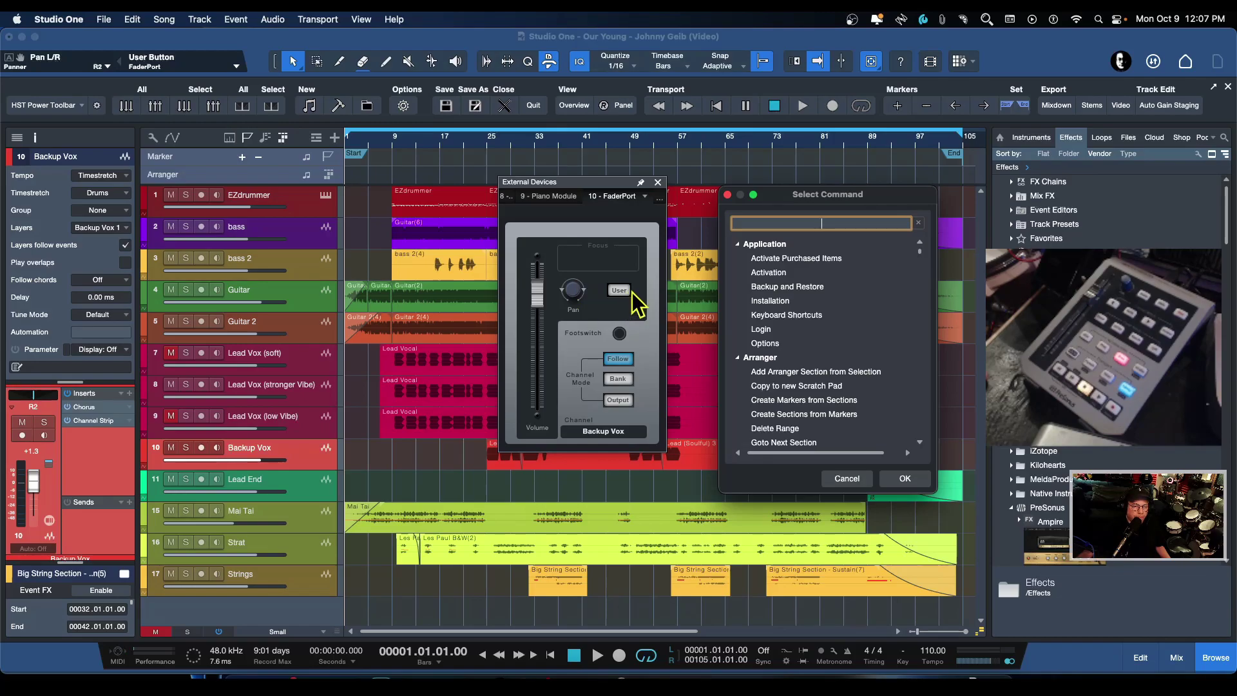
text(save)
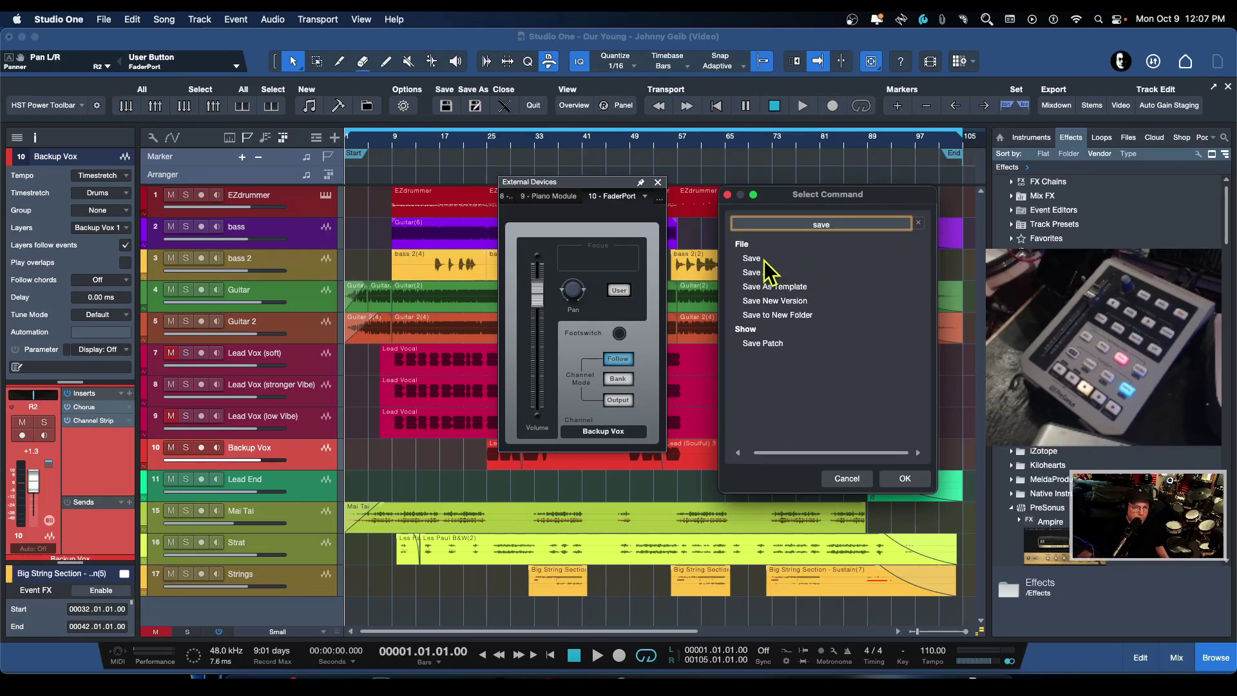
click(751, 260)
click(905, 479)
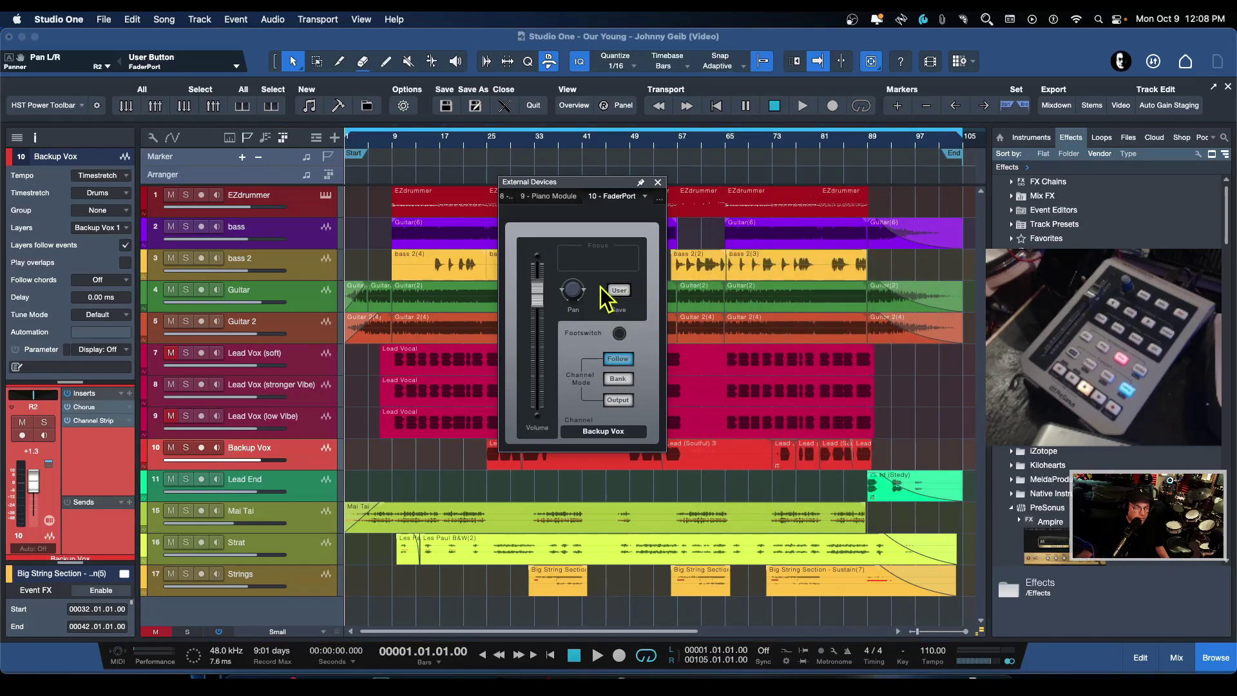
click(658, 183)
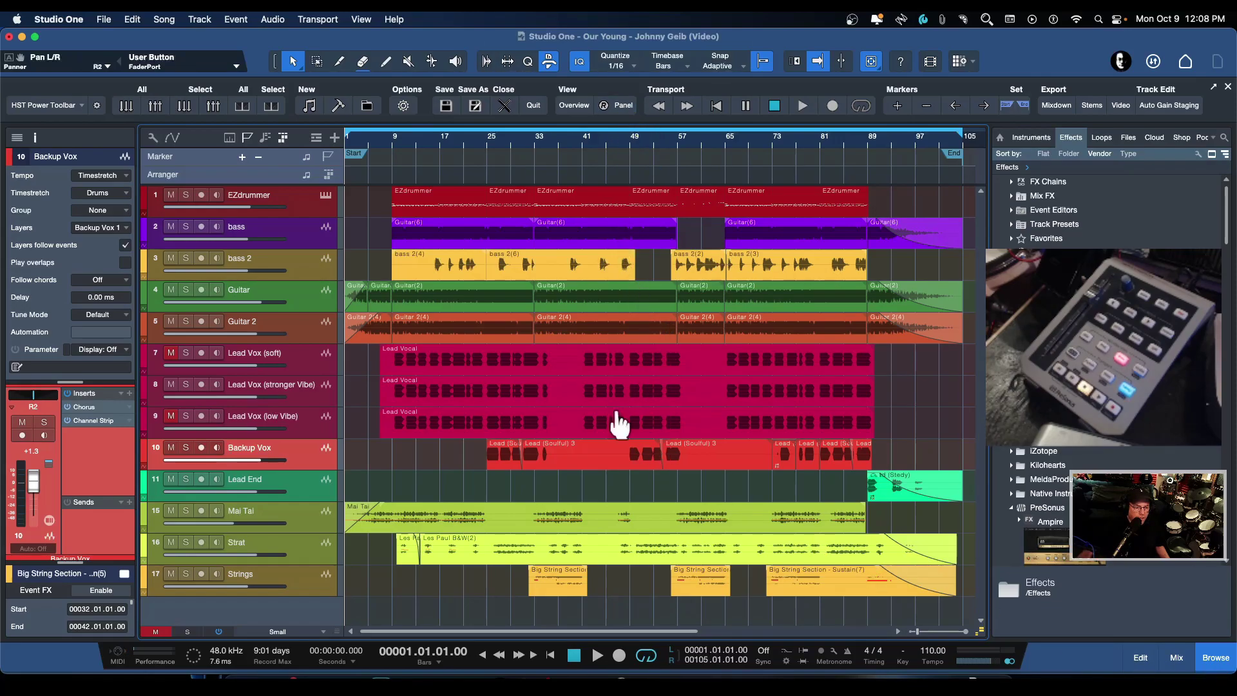
Show the mix console, reset the Lead Vox (stronger Vibe) fader to 0 dB, and save the song
click(1175, 660)
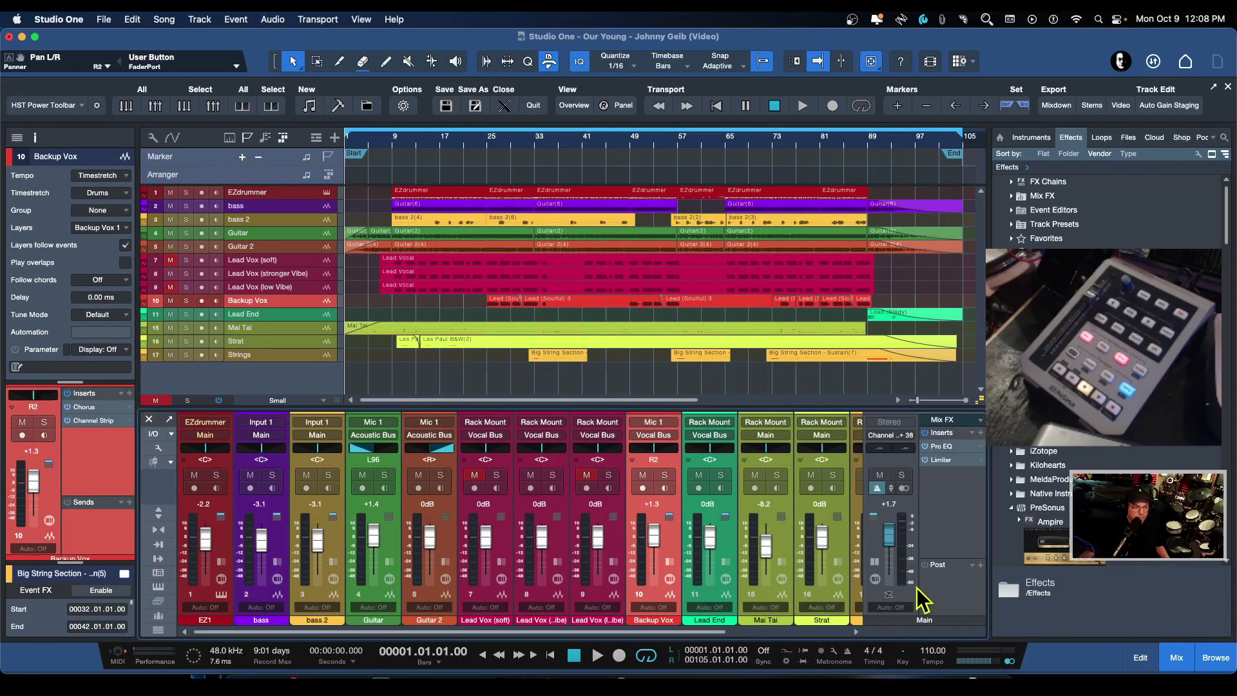
scroll(546, 551, up, 2)
alt+click(542, 540)
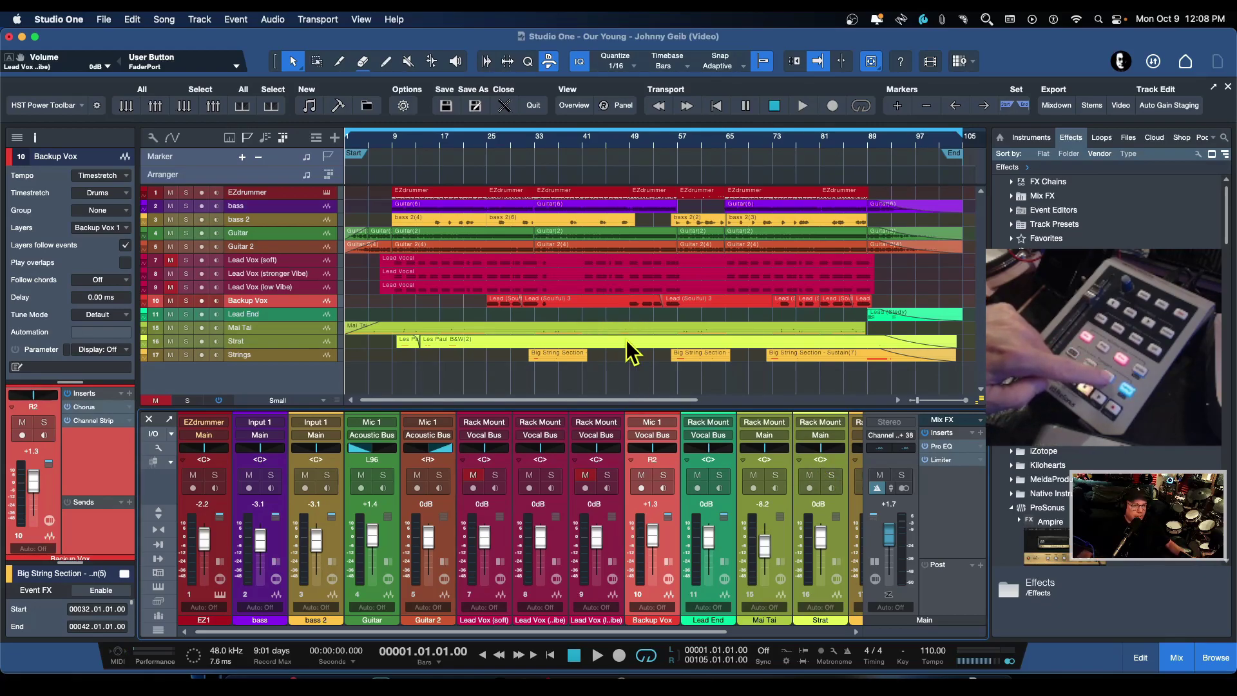
key(super+s)
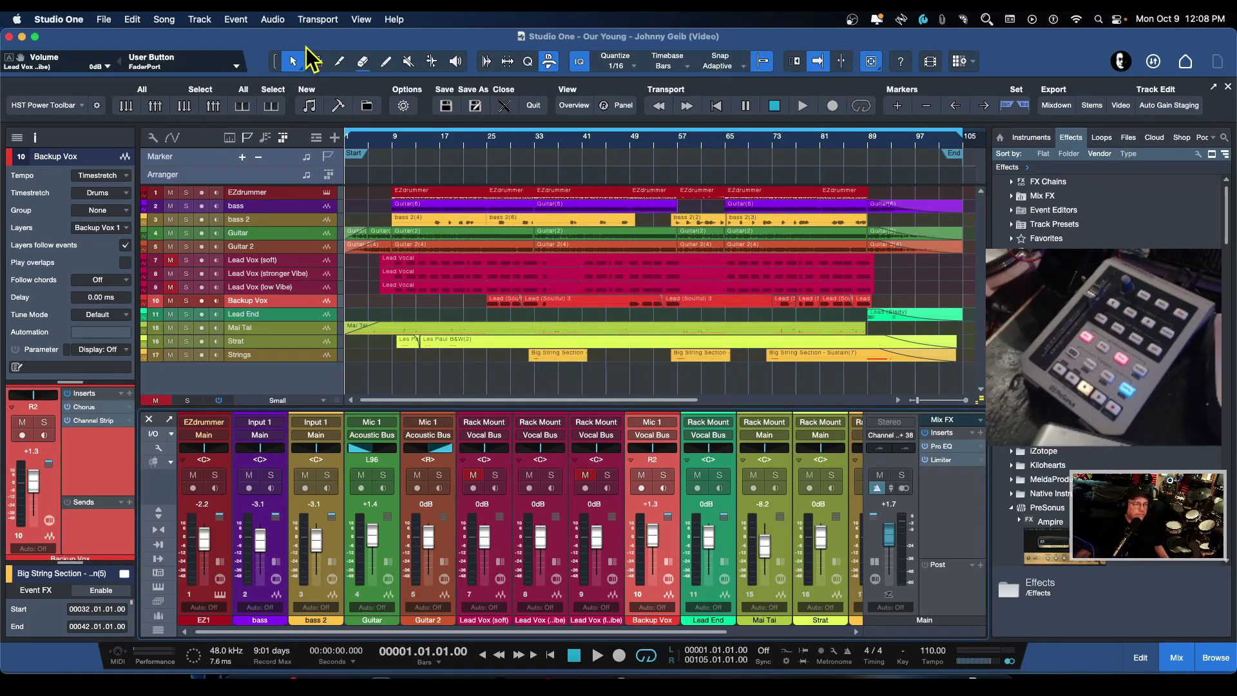
Reopen the FaderPort's control window and try its footswitch control with the playback cursor at bar 13
click(237, 66)
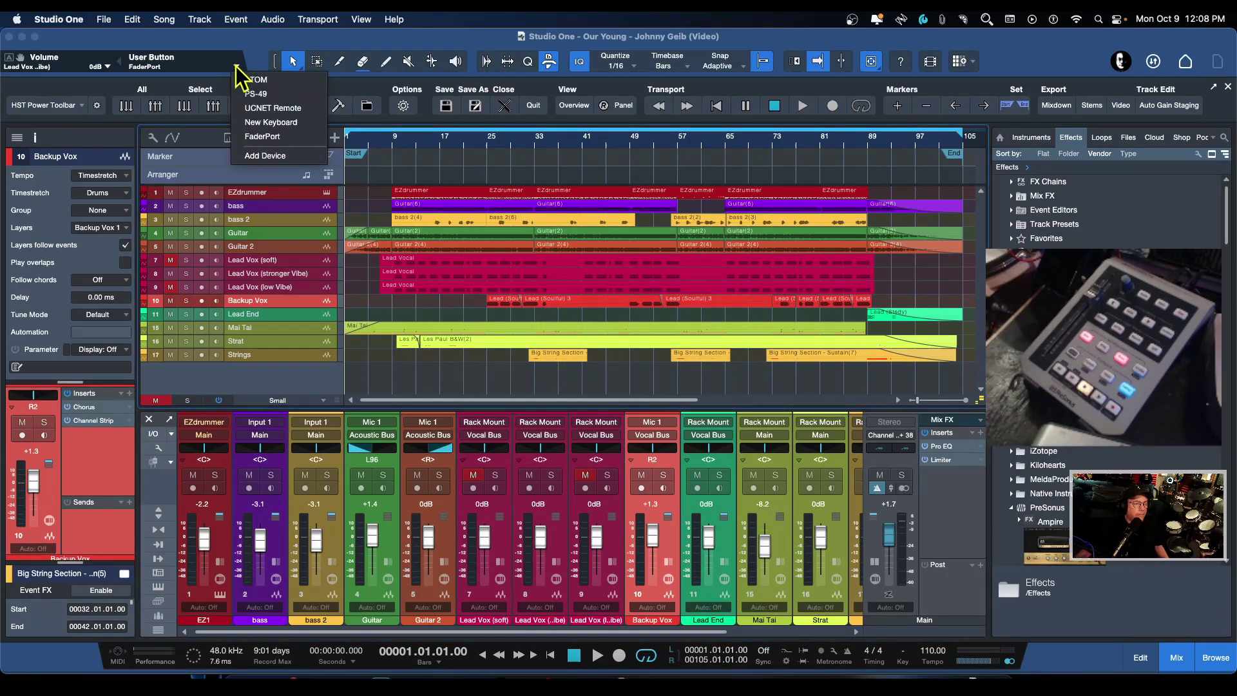
click(276, 137)
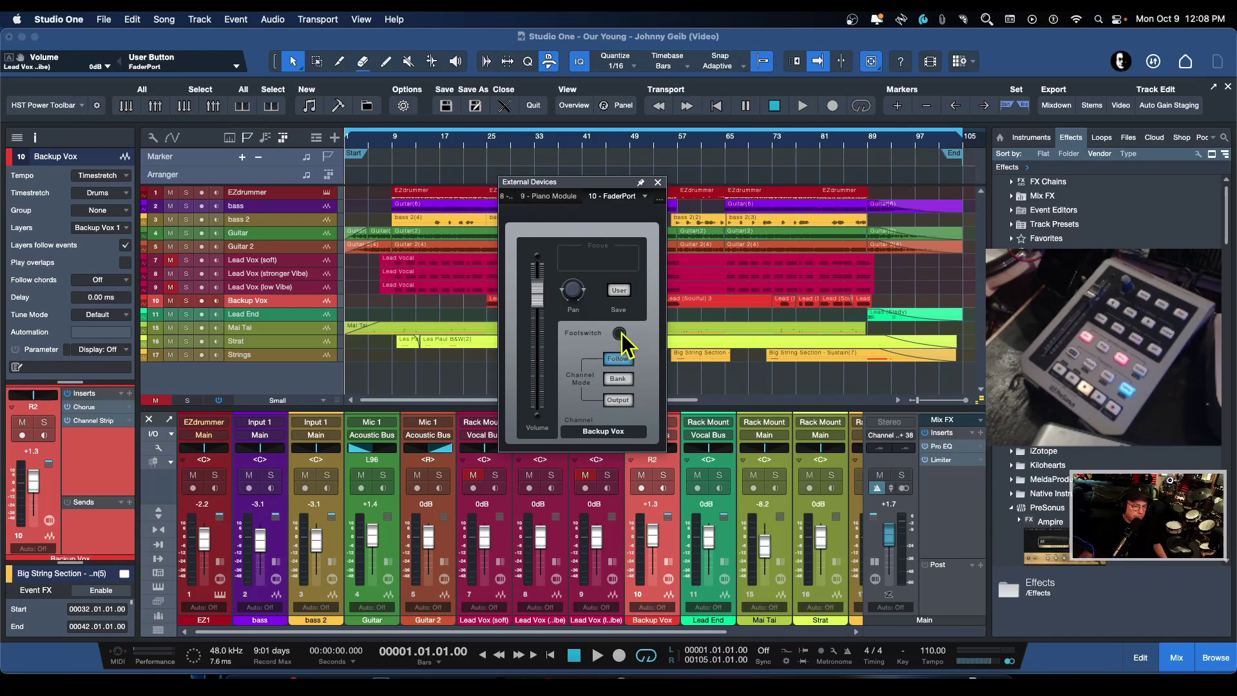
click(419, 152)
click(620, 333)
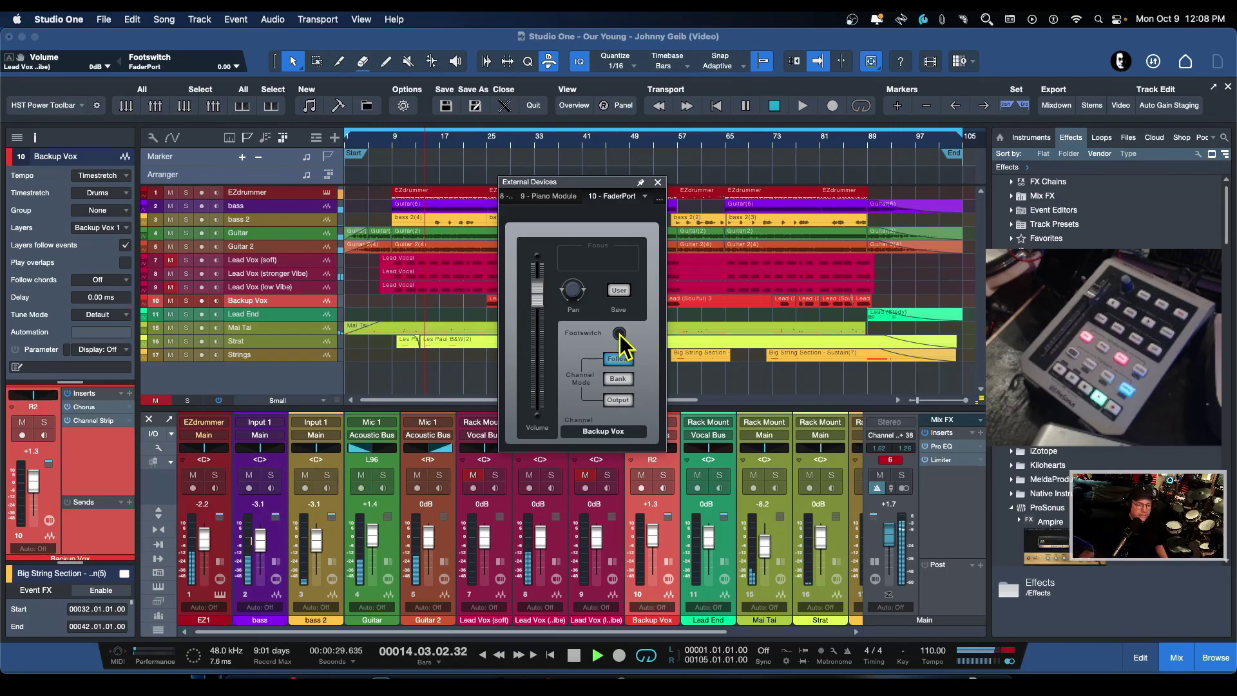
click(619, 334)
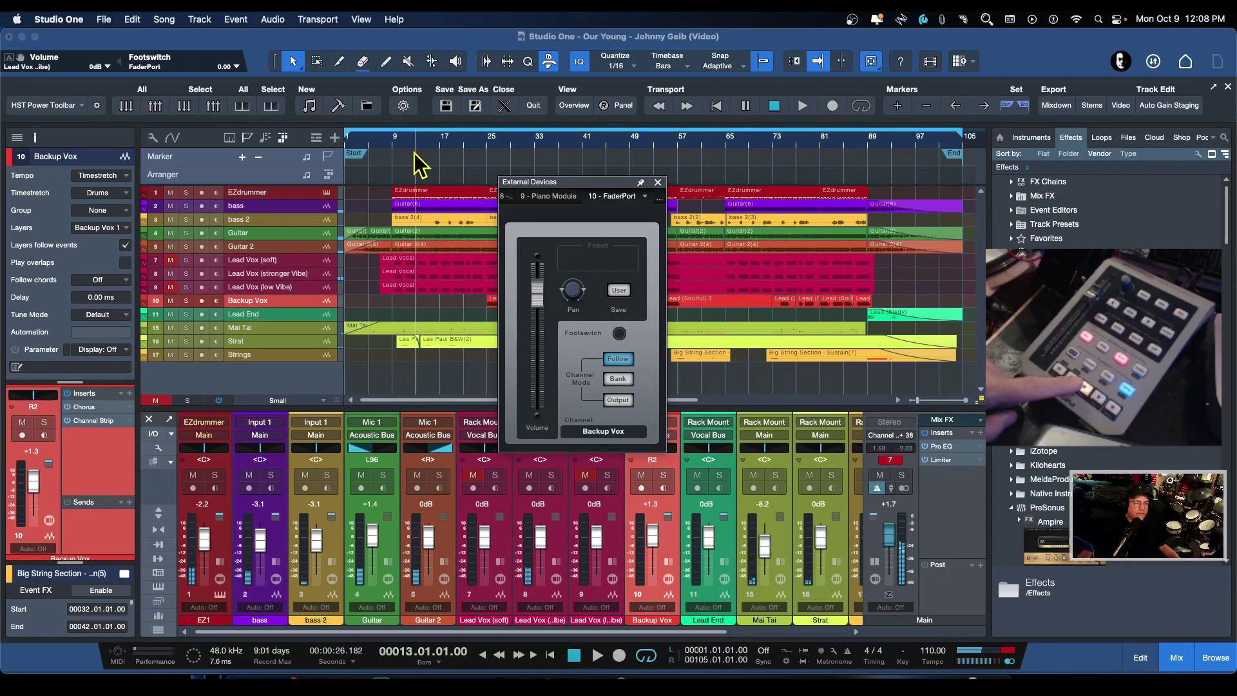
Assign the Transport command Toggle Start to the FaderPort's footswitch
right_click(622, 332)
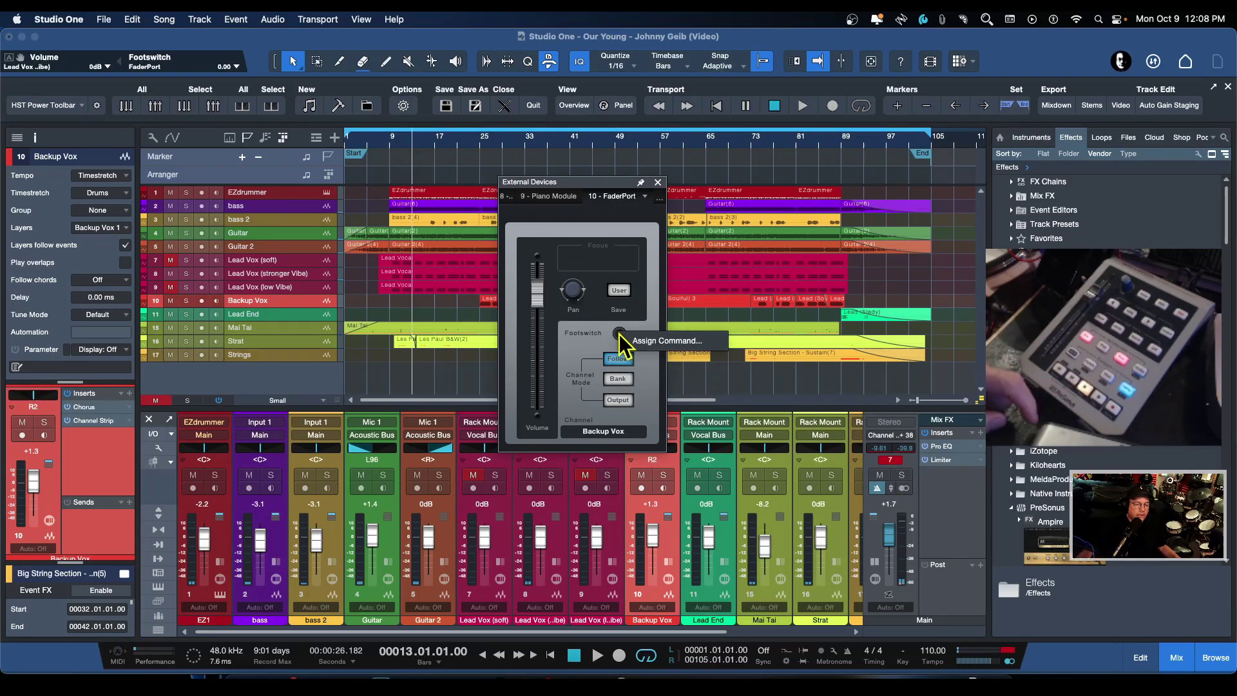
click(673, 346)
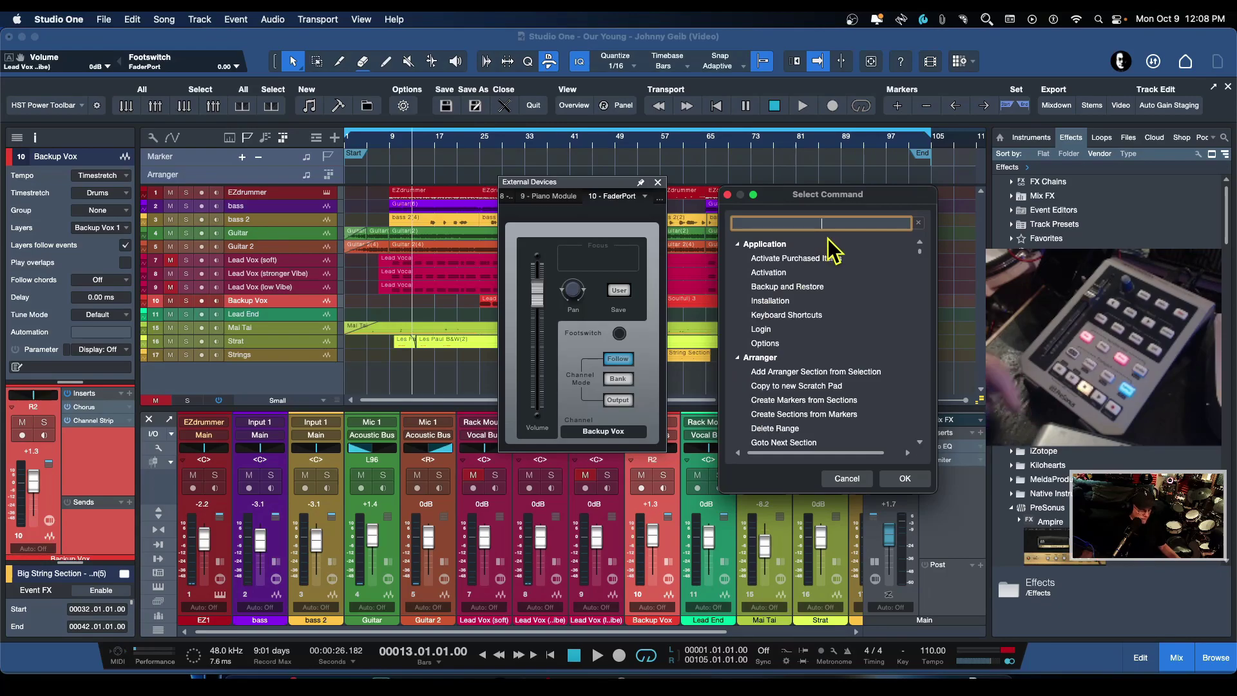
text(stae)
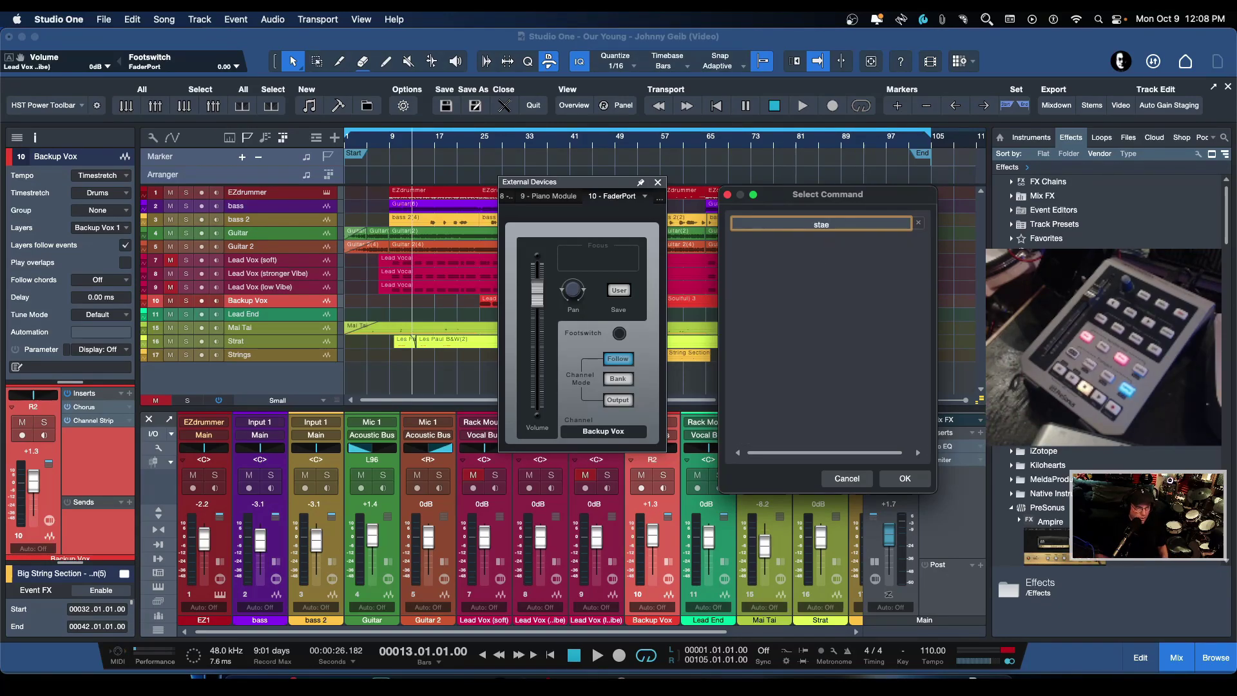
key(BackSpace)
text(rt)
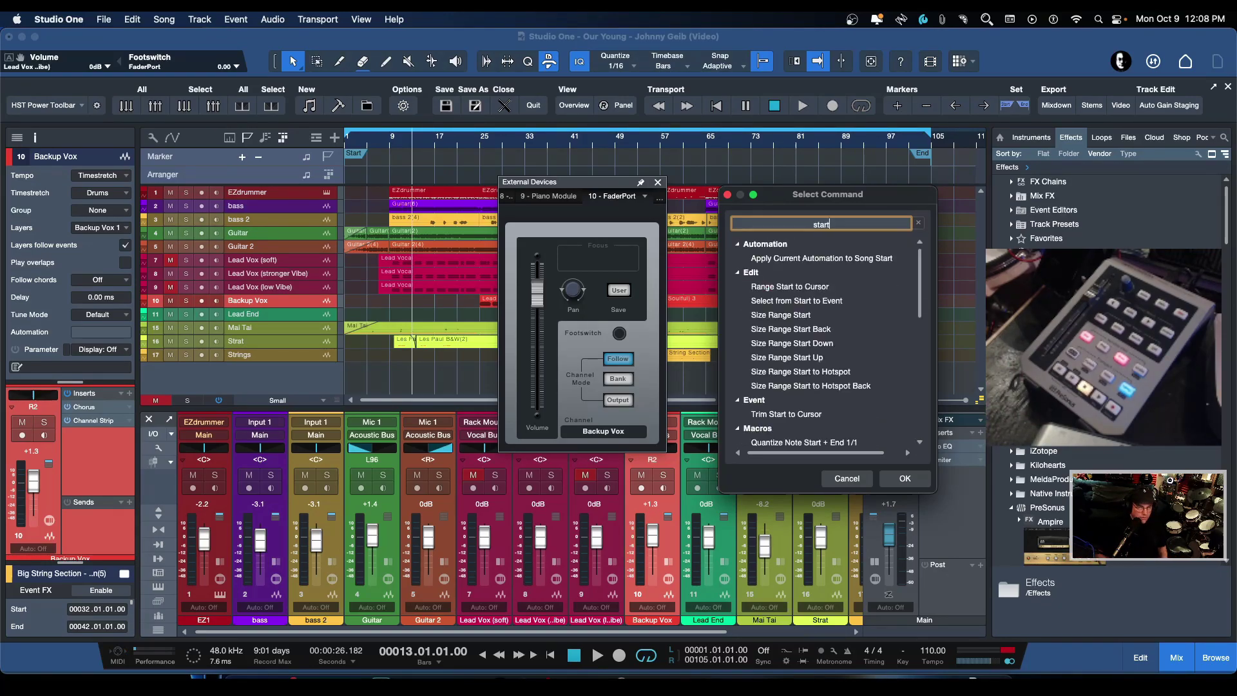
scroll(802, 380, down, 5)
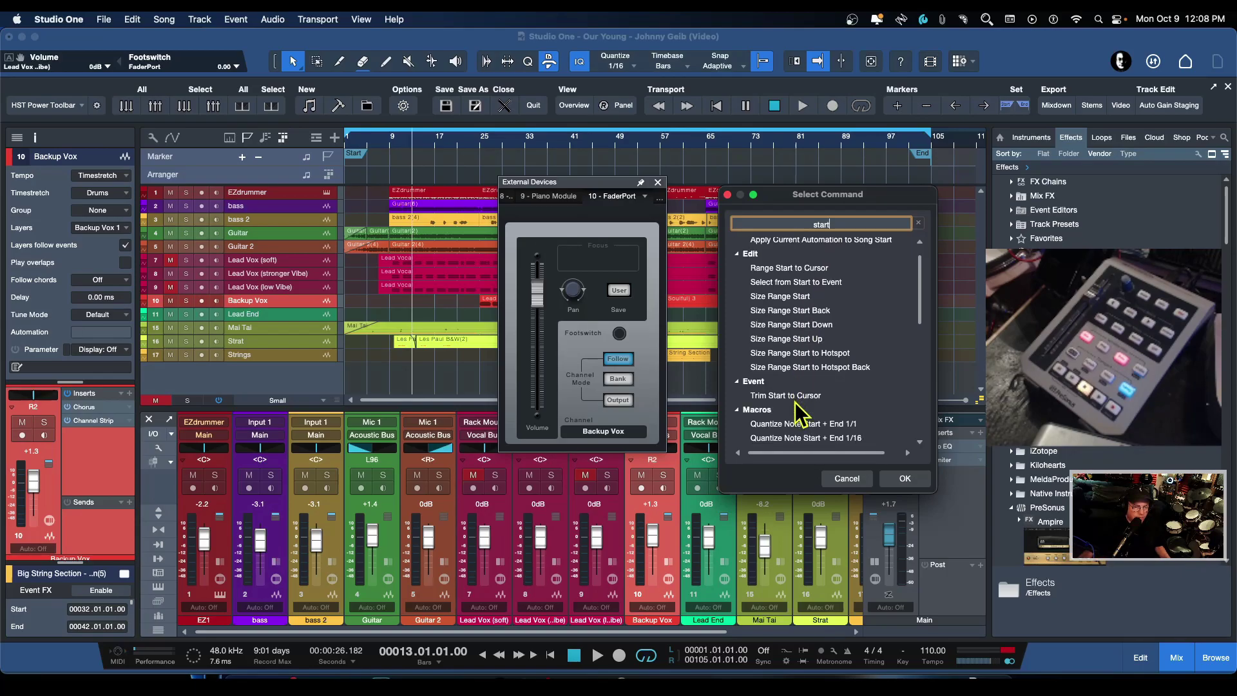
scroll(803, 415, down, 5)
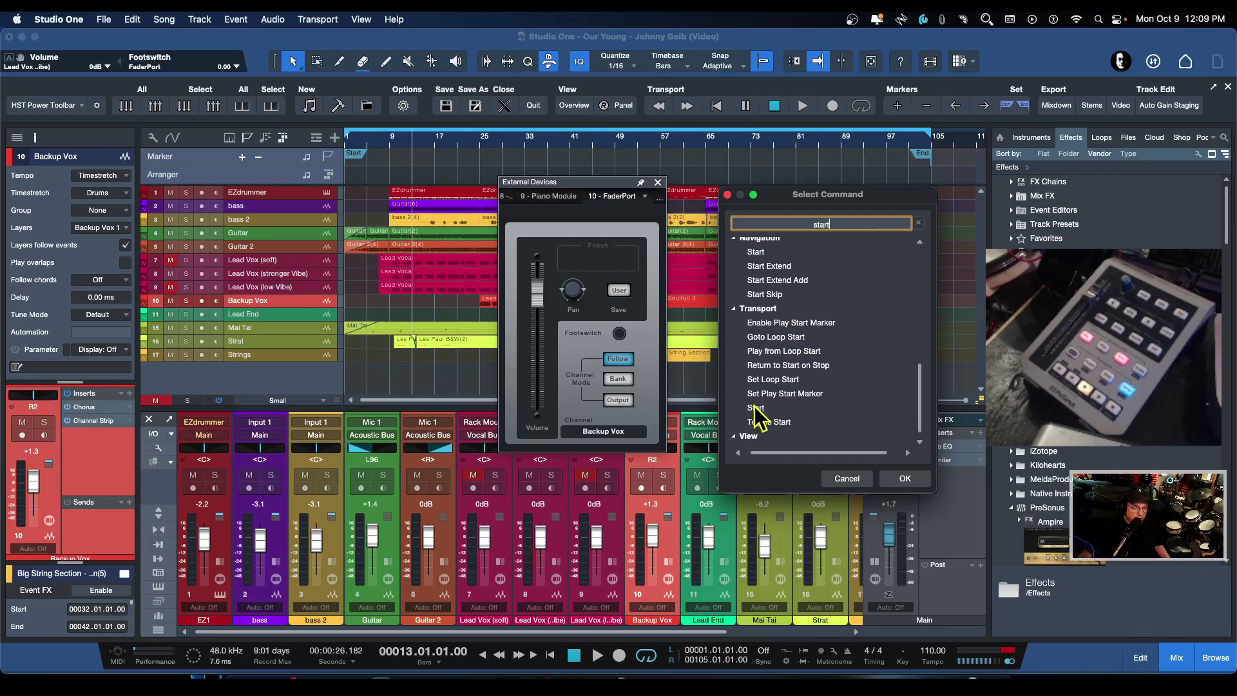
scroll(773, 422, up, 1)
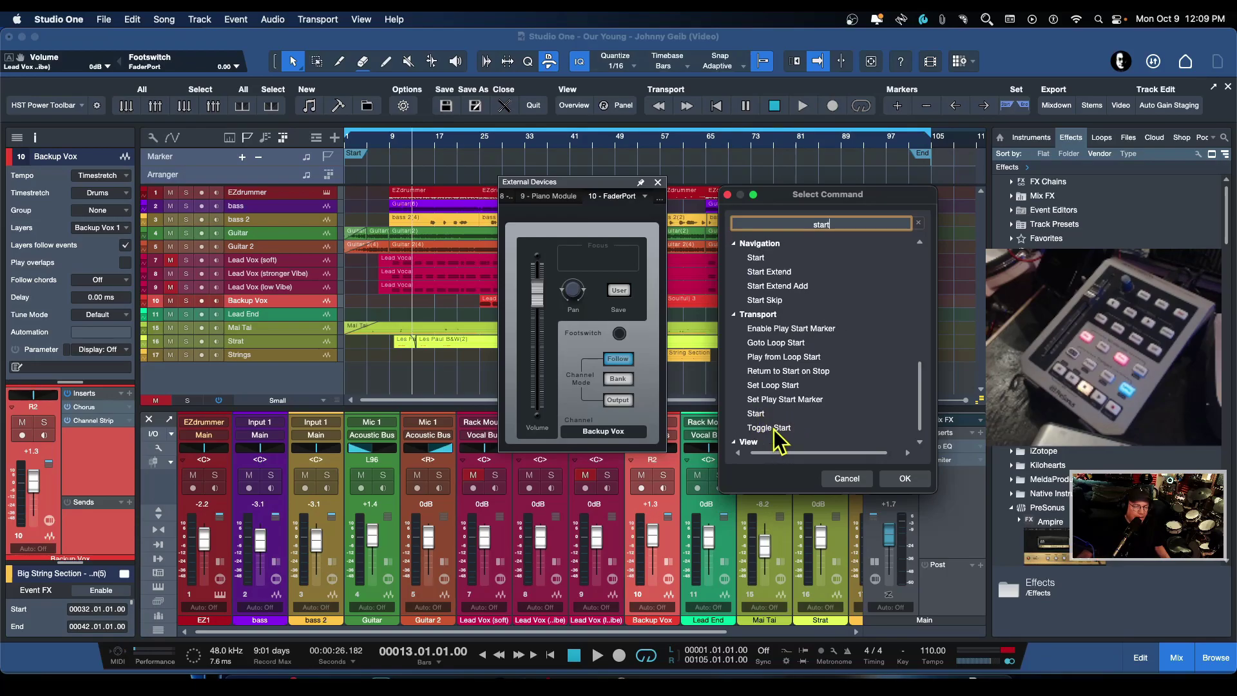
click(770, 428)
click(906, 482)
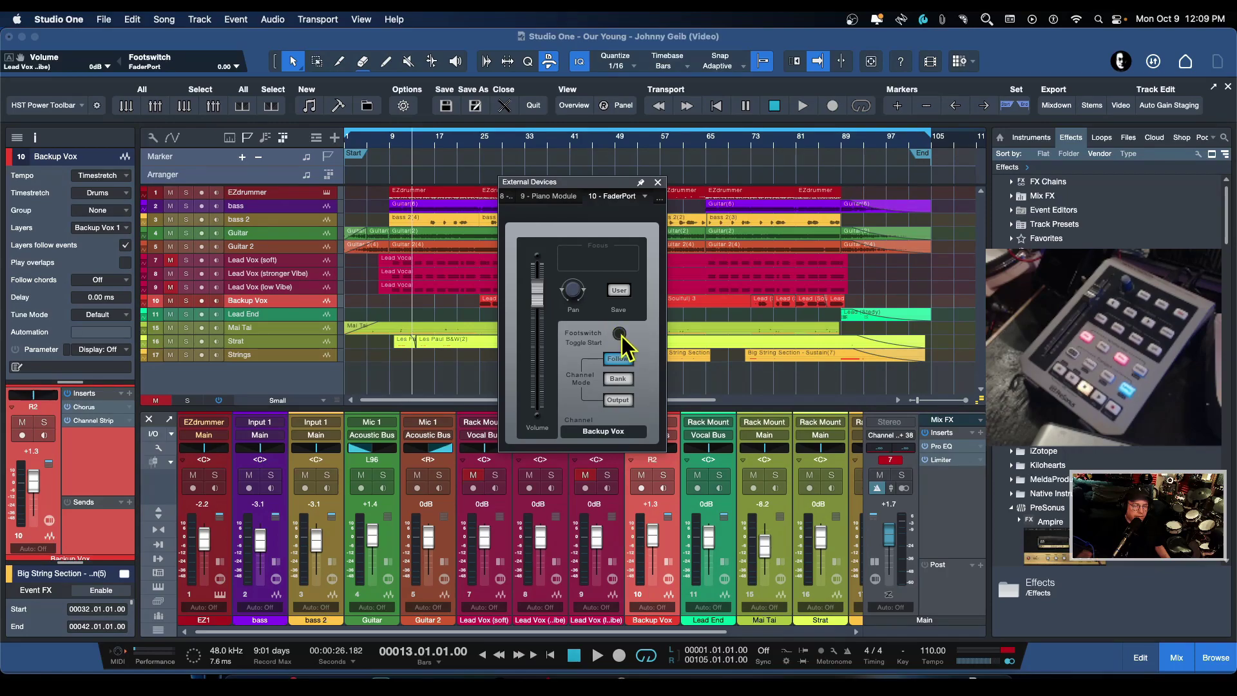
Test the toggle start function by starting and stopping playback twice from bar 13
key(space)
key(space)
key(space)
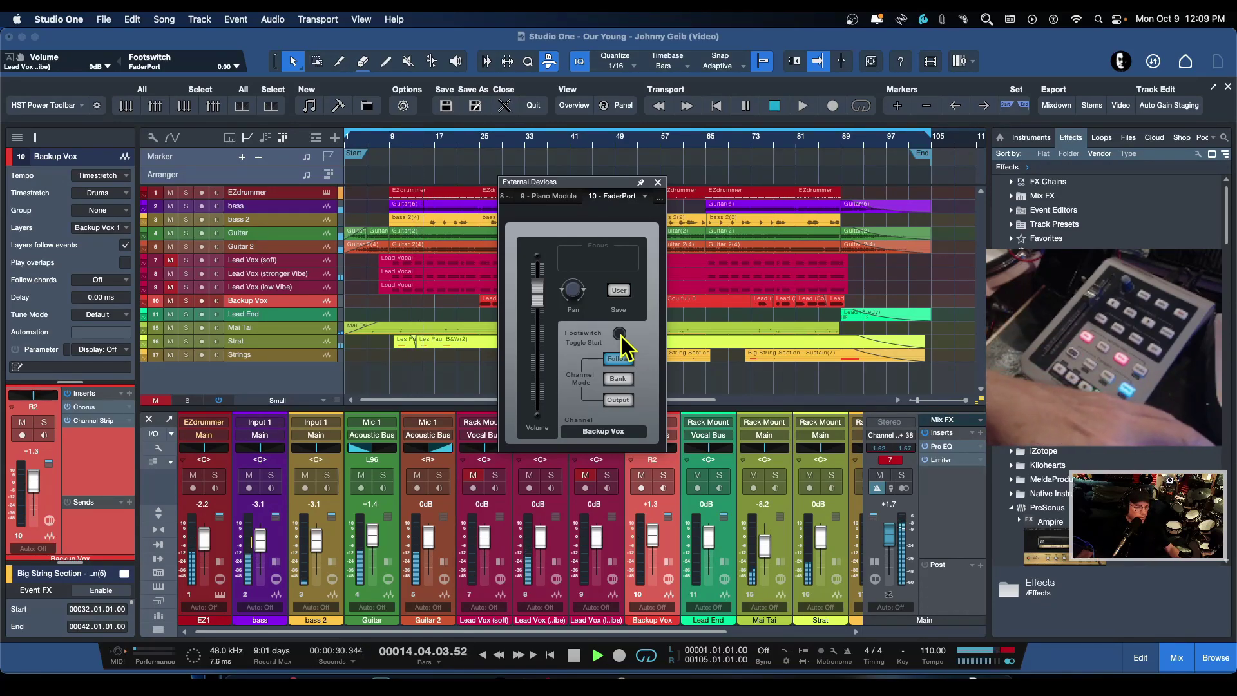
key(space)
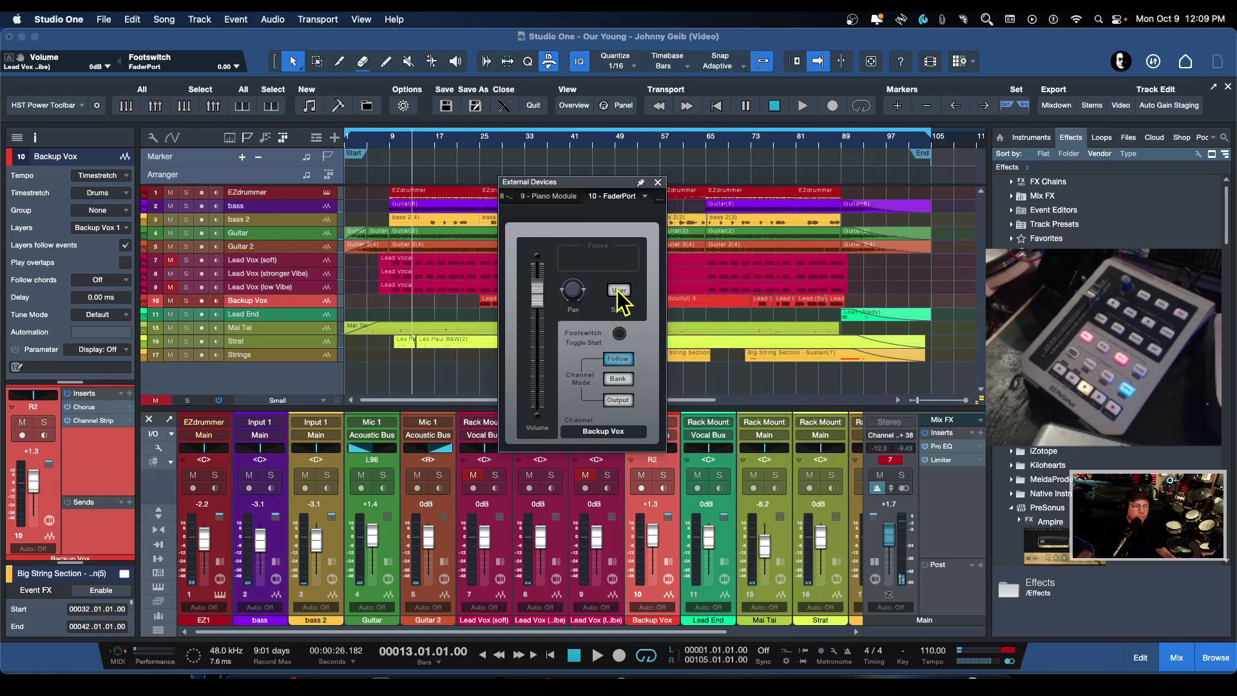
Switch the FaderPort's channel mode to Bank and back to Follow, stepping the track selection down to Mai Tai and up to Guitar
click(616, 380)
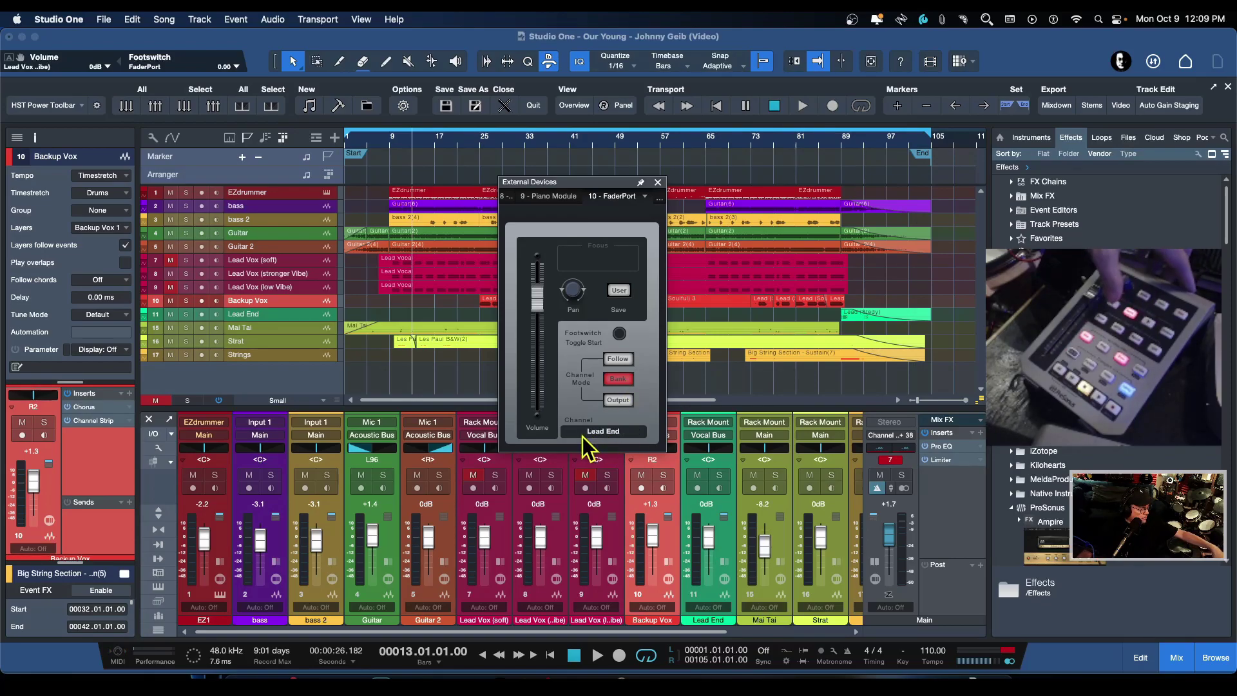
click(620, 361)
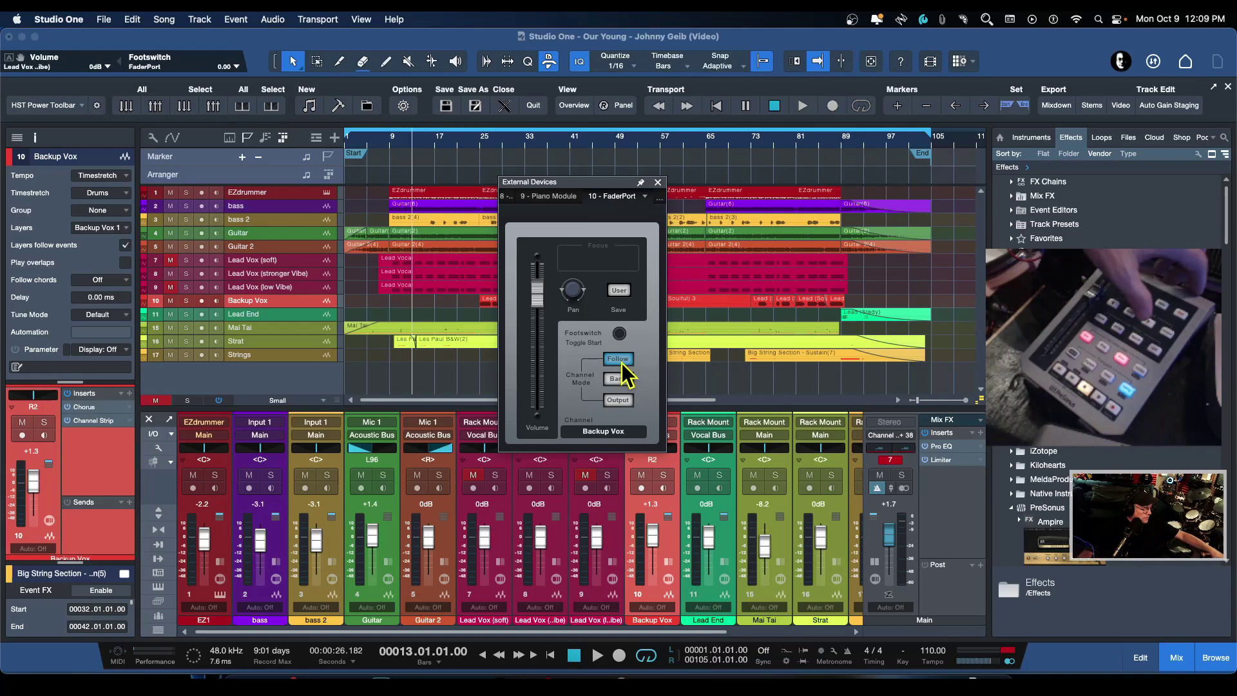
key(Down)
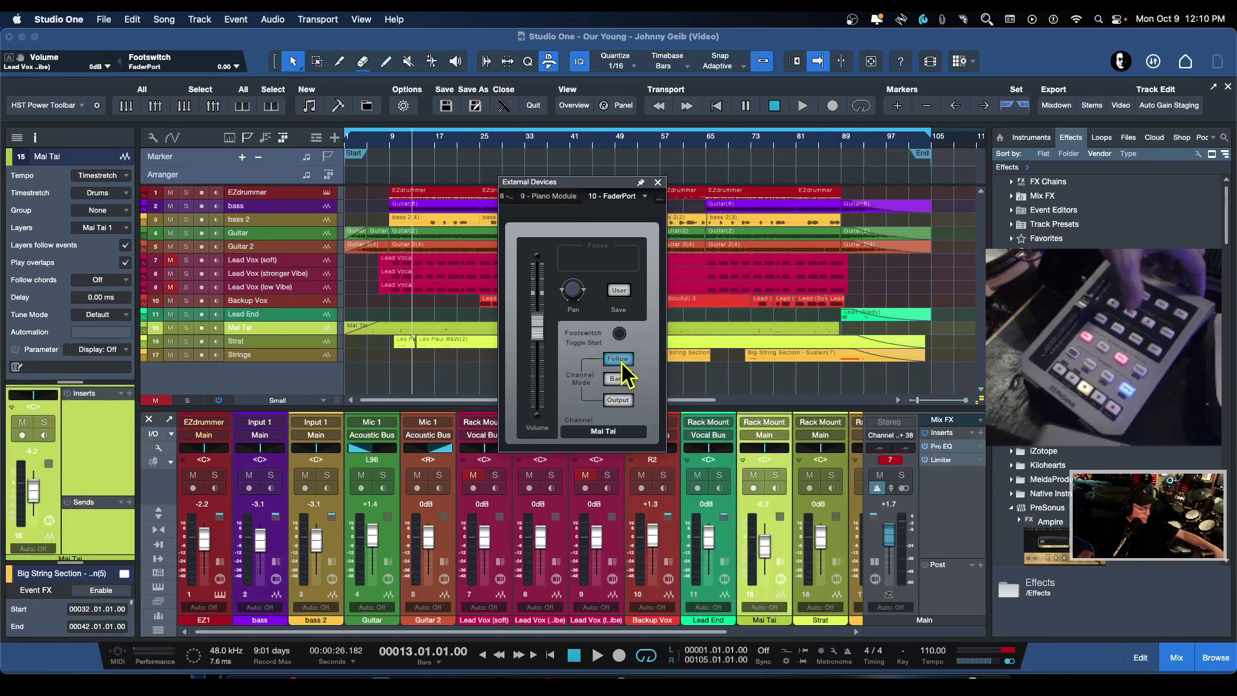
key(Up)
key(Up)
key(Up)
key(Up)
key(Up)
key(Up)
key(Up)
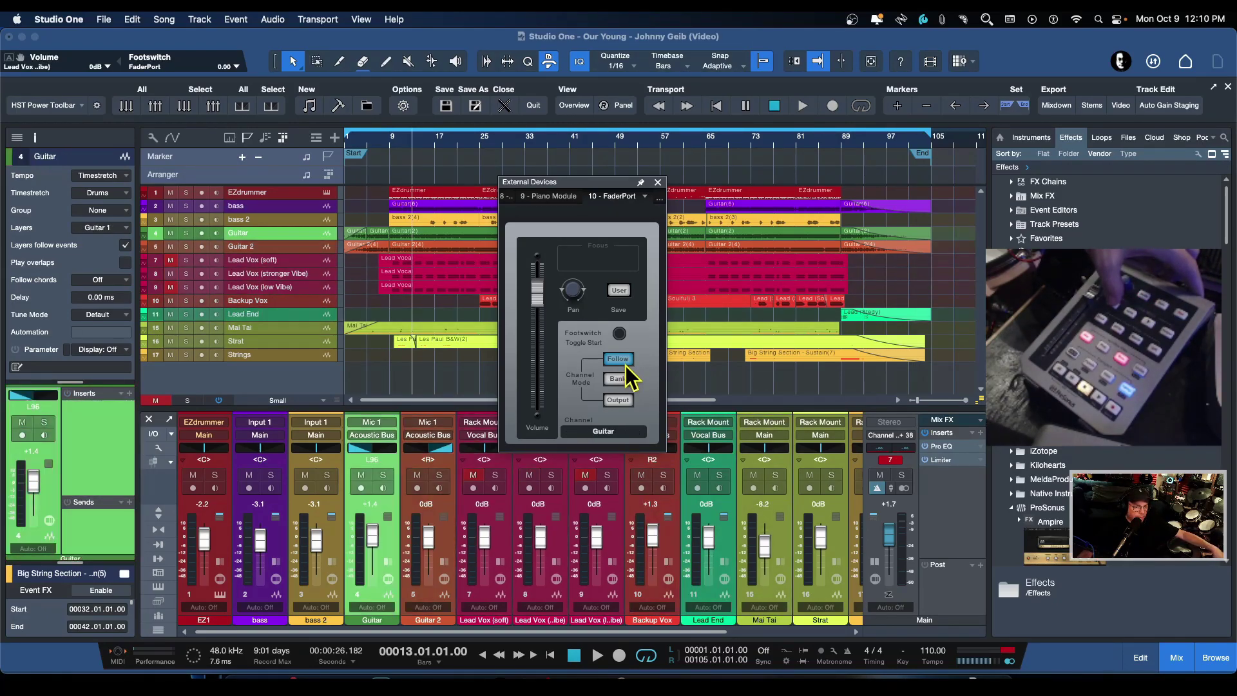
Cycle the FaderPort's channel mode through Output, Bank and Follow, finishing in Output mode on the Main channel
click(617, 400)
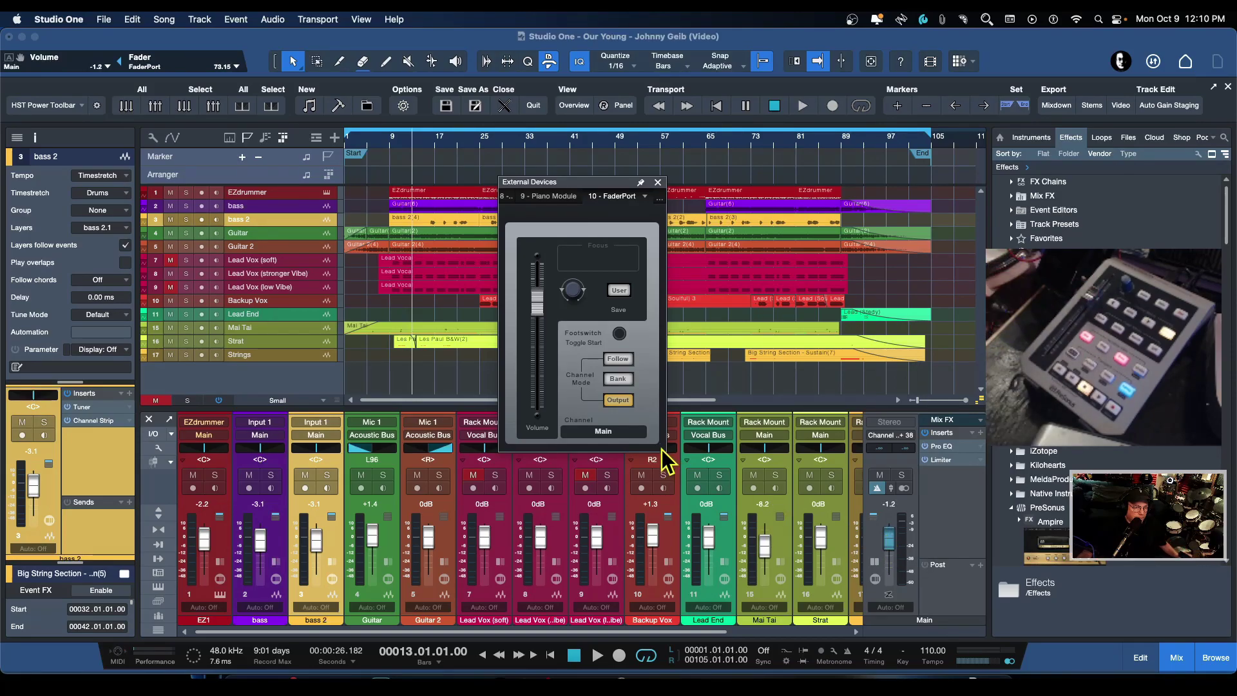
click(620, 381)
click(619, 359)
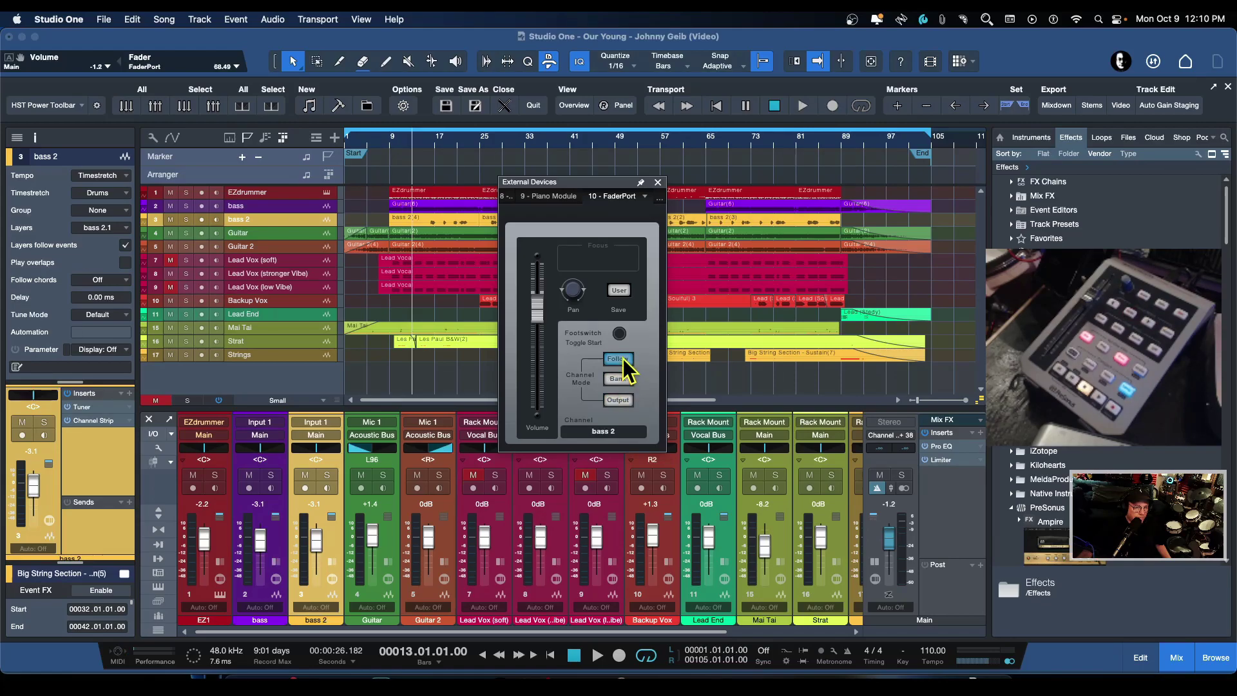
click(621, 379)
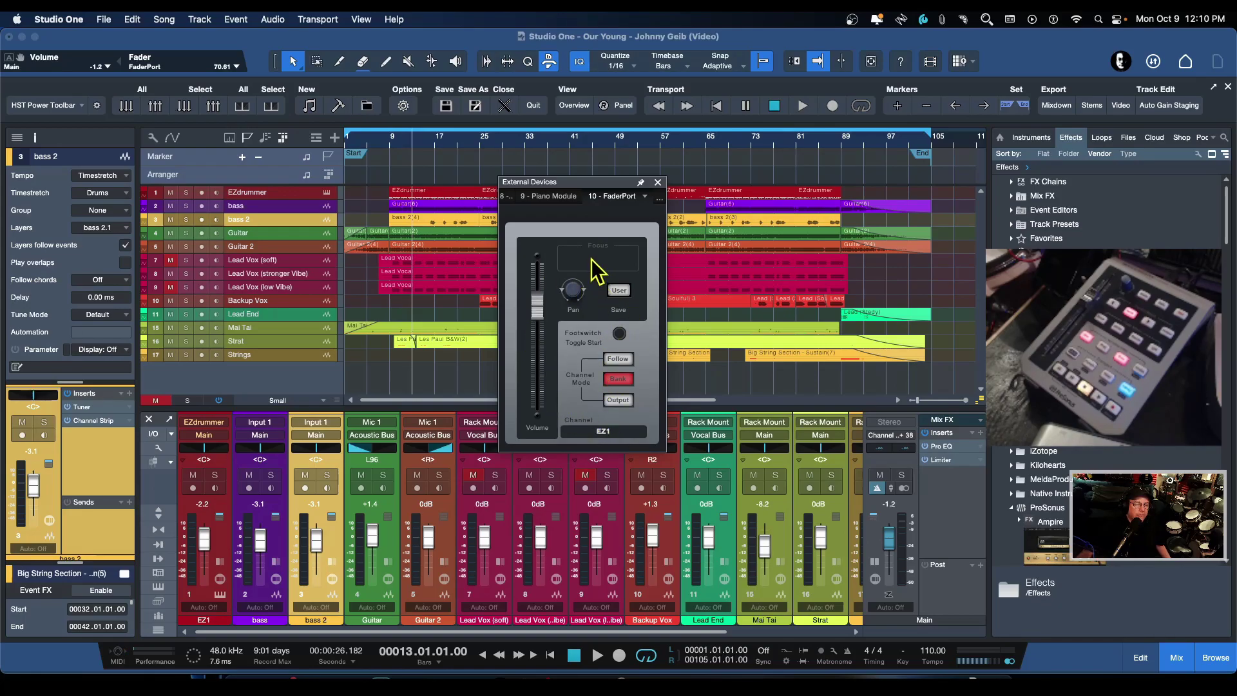
click(620, 401)
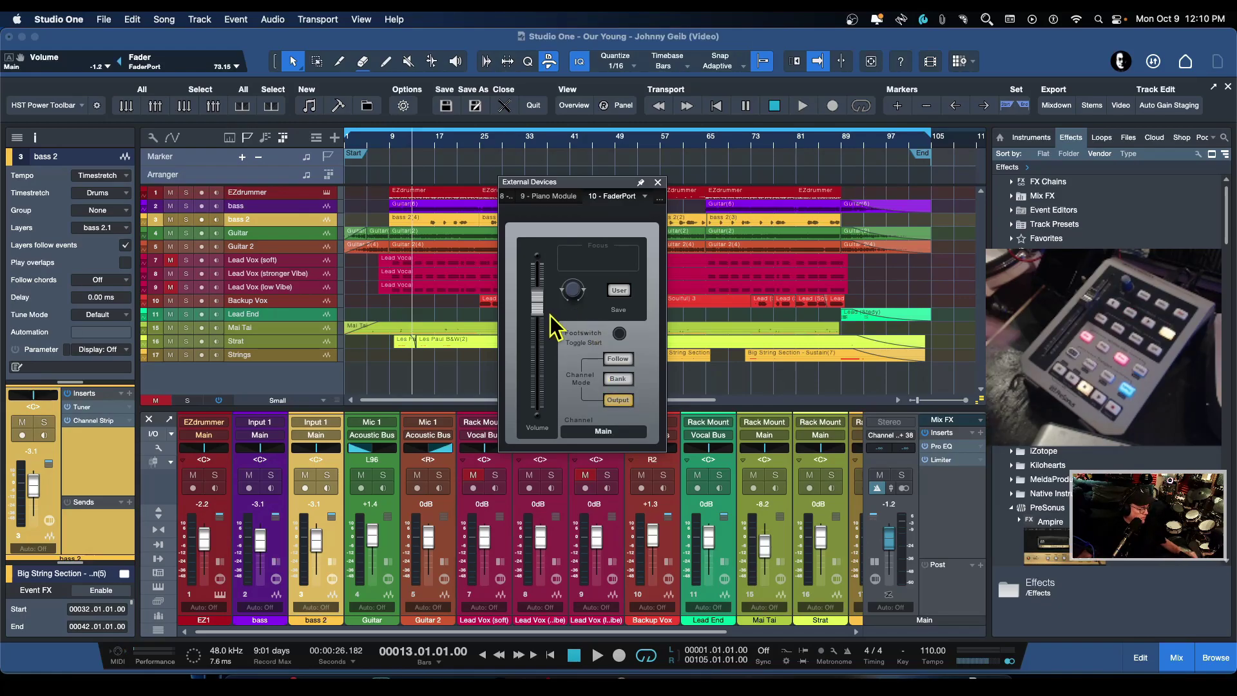